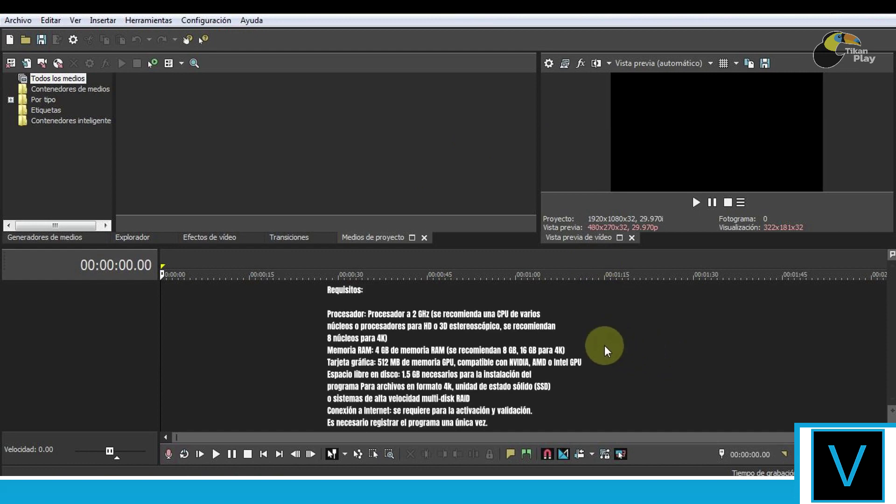
left_click(290, 237)
left_click(224, 237)
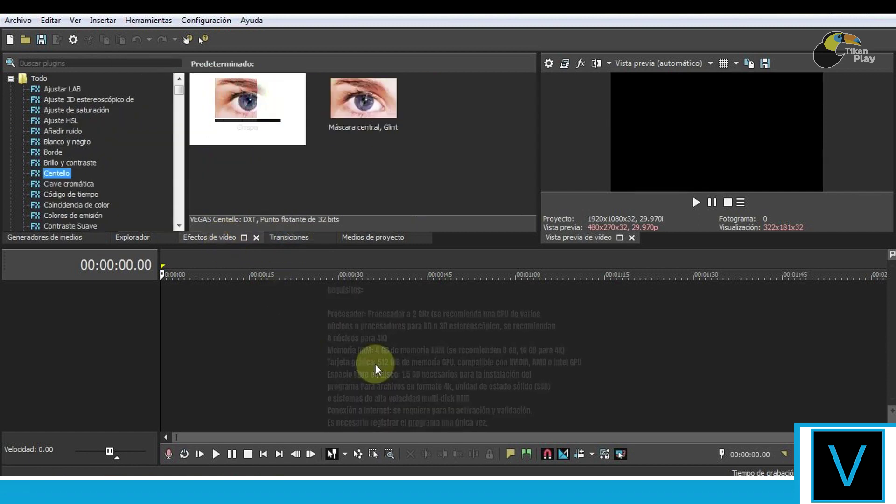
key("alt+4")
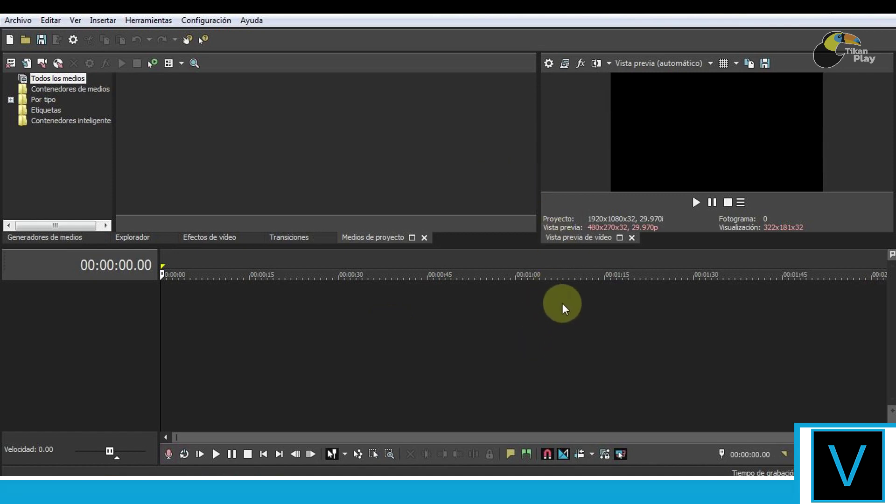
Create a new project with the HD 1080-60i template, 1,920 wide by 1,080 high at 29.970 fps
left_click(21, 22)
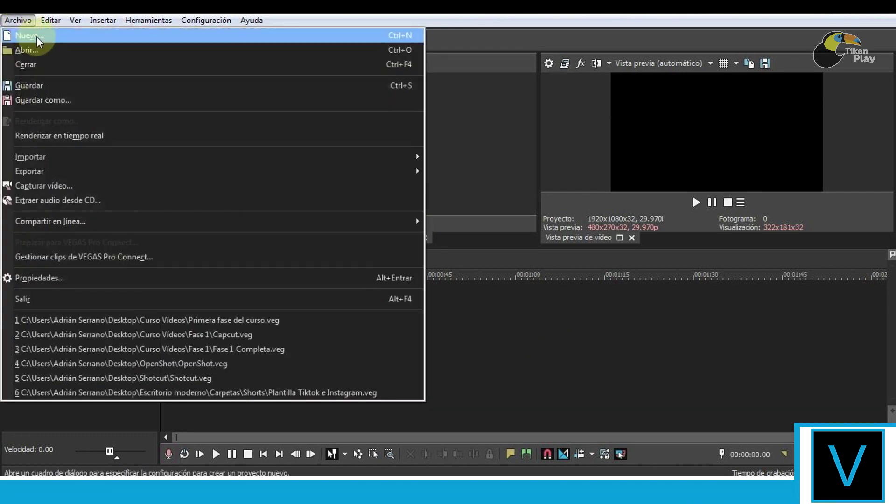
left_click(36, 36)
left_click_drag(470, 14, 465, 16)
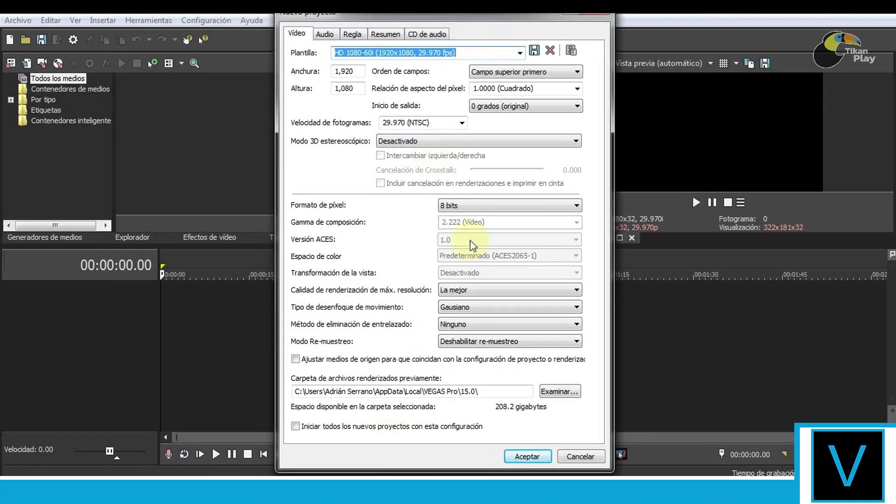
left_click(325, 34)
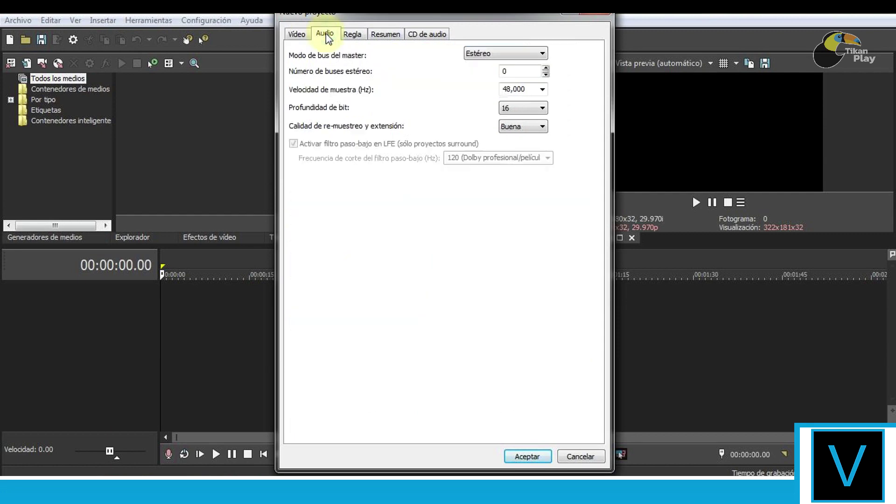
left_click(297, 34)
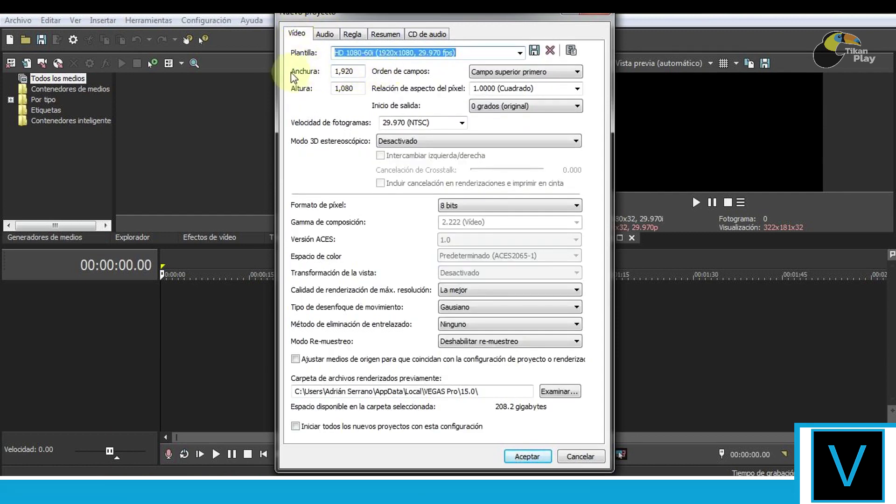
left_click(296, 87)
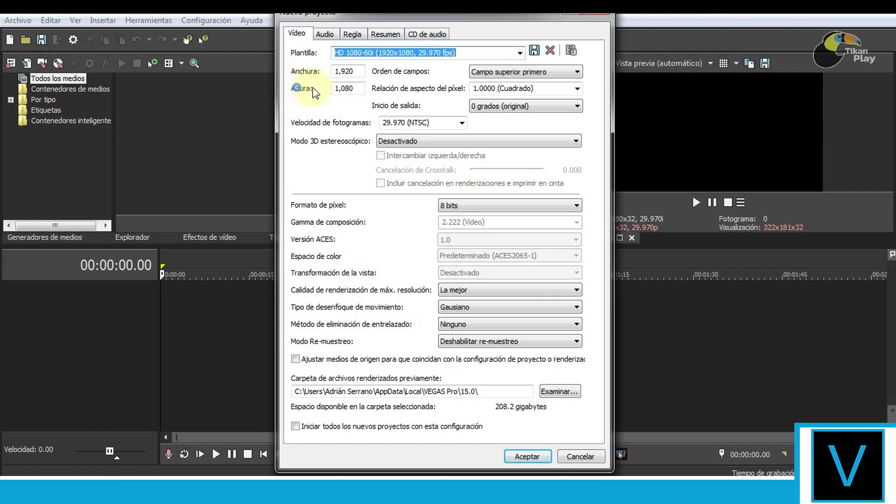
left_click(349, 71)
left_click(360, 89)
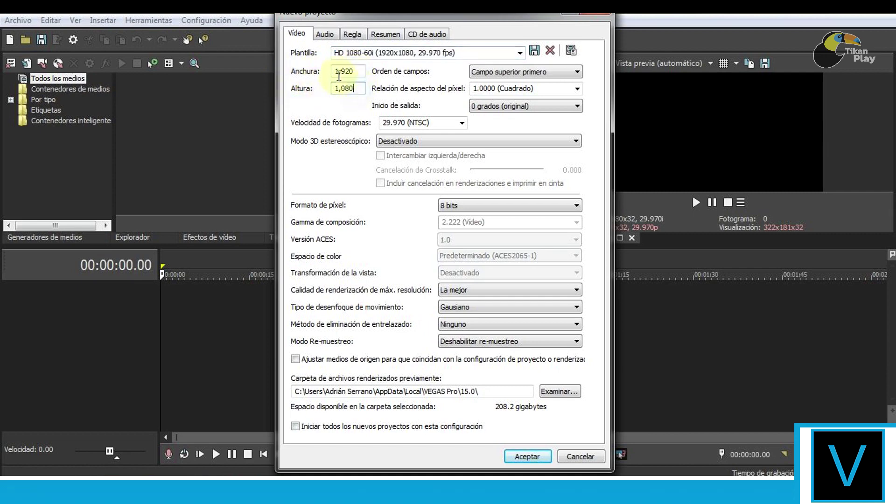
left_click_drag(338, 71, 346, 83)
left_click(338, 88)
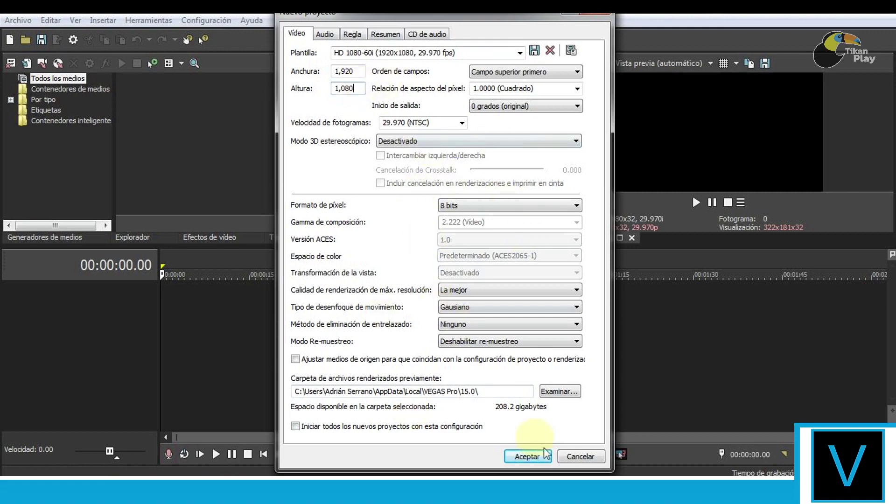
left_click(523, 456)
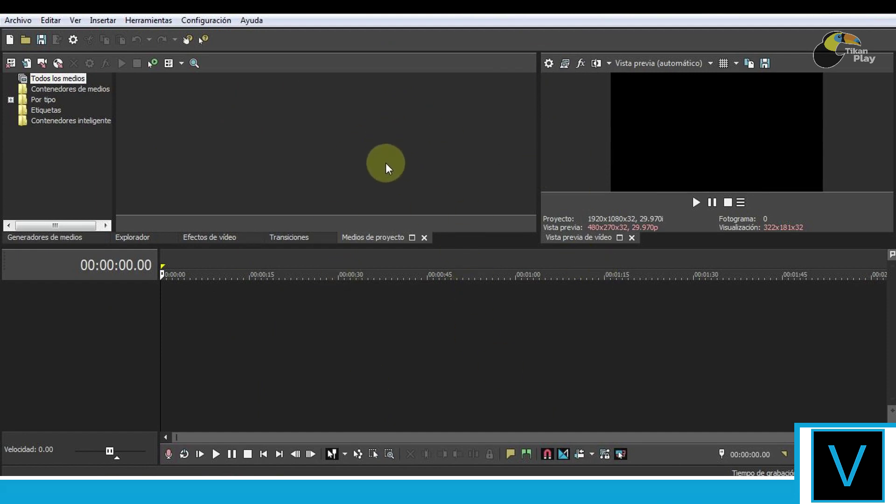
Import the video, image and audio files from the "Recursos para editar" folder into the project media
left_click(322, 491)
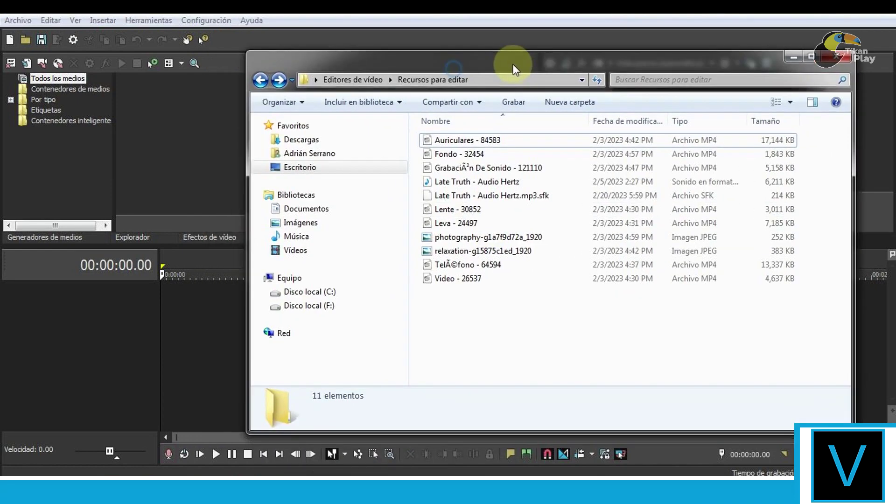
left_click_drag(513, 63, 546, 64)
left_click_drag(489, 319, 242, 141)
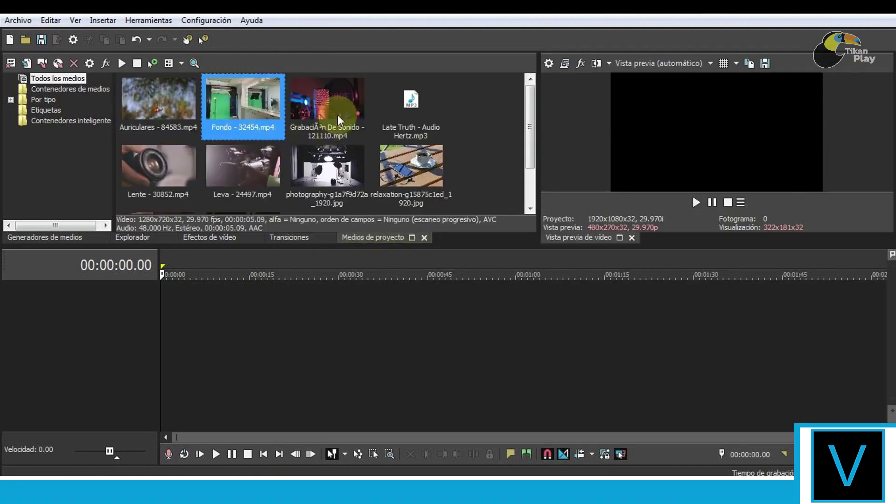
left_click(345, 173)
left_click(408, 171)
left_click(243, 175)
left_click(177, 170)
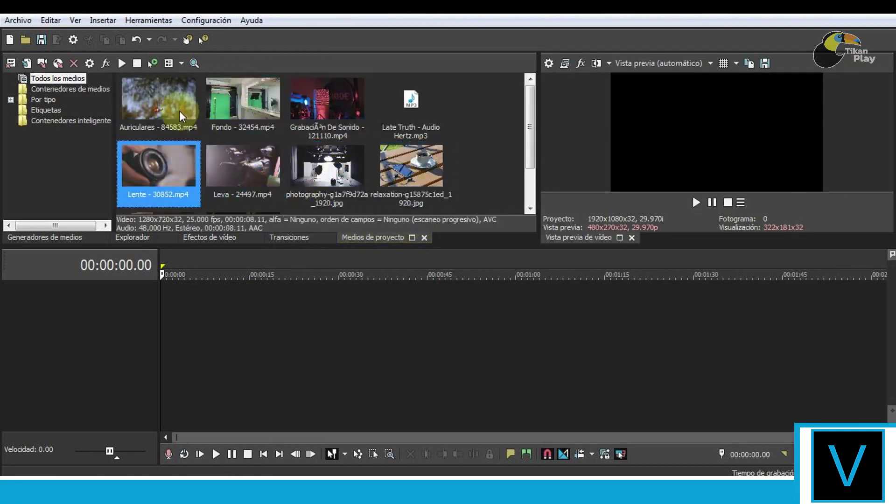
left_click(180, 112)
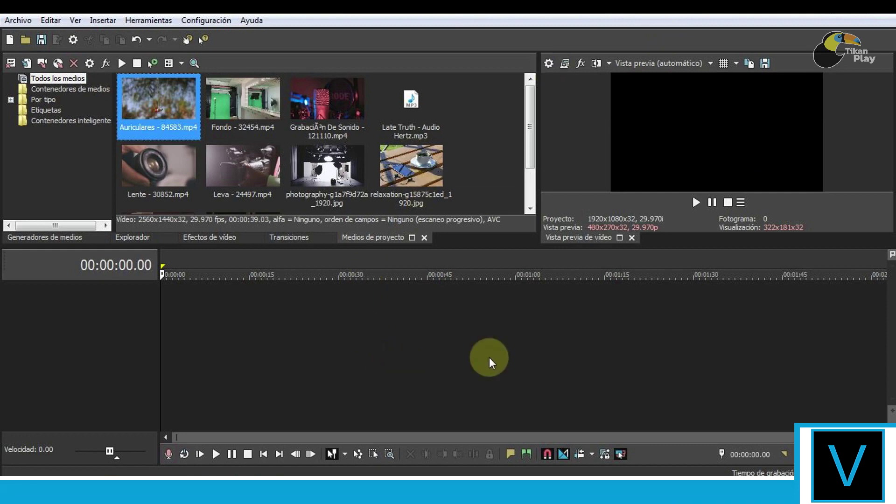
Examine the available transitions, video effects and media generators, including the test patterns and solid colours
left_click(288, 237)
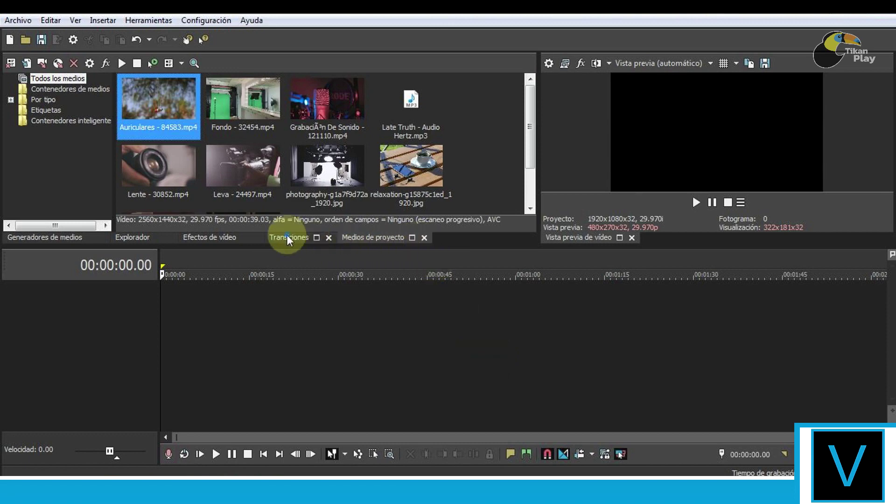
mouse_move(109, 93)
left_mouse_down()
mouse_move(108, 171)
mouse_move(110, 86)
left_mouse_up()
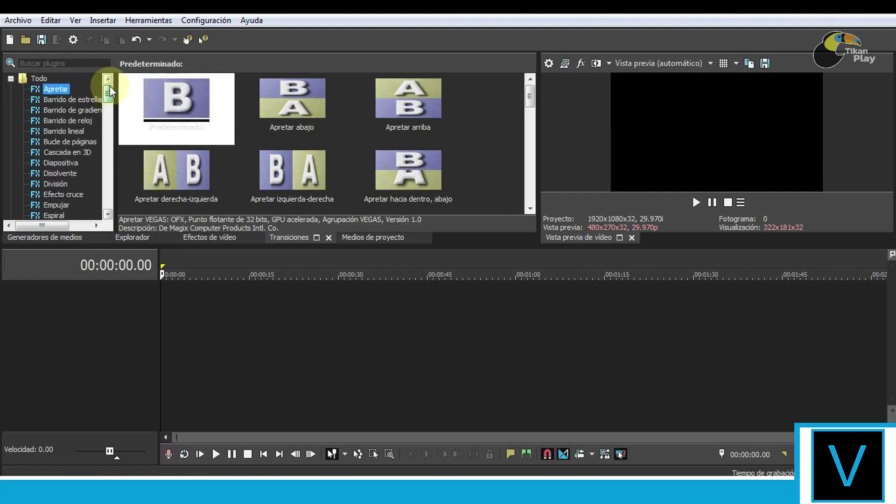
left_click(206, 238)
mouse_move(179, 94)
left_mouse_down()
mouse_move(177, 175)
mouse_move(184, 82)
left_mouse_up()
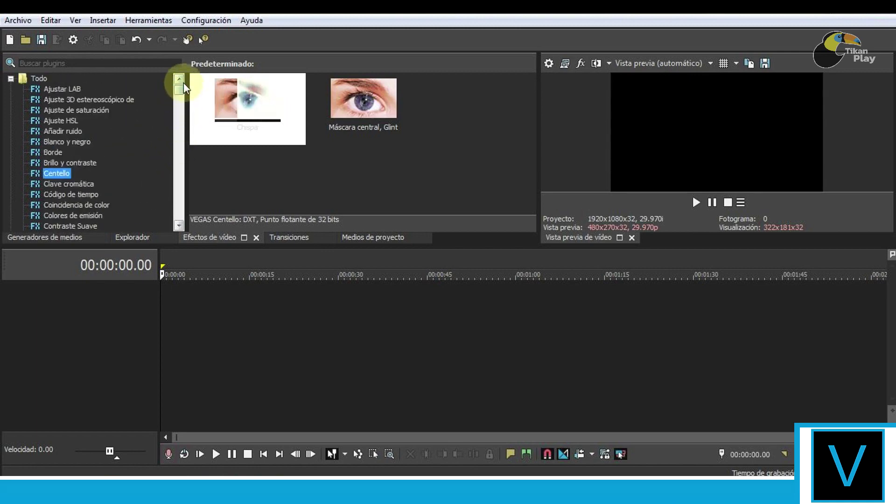
left_click(50, 236)
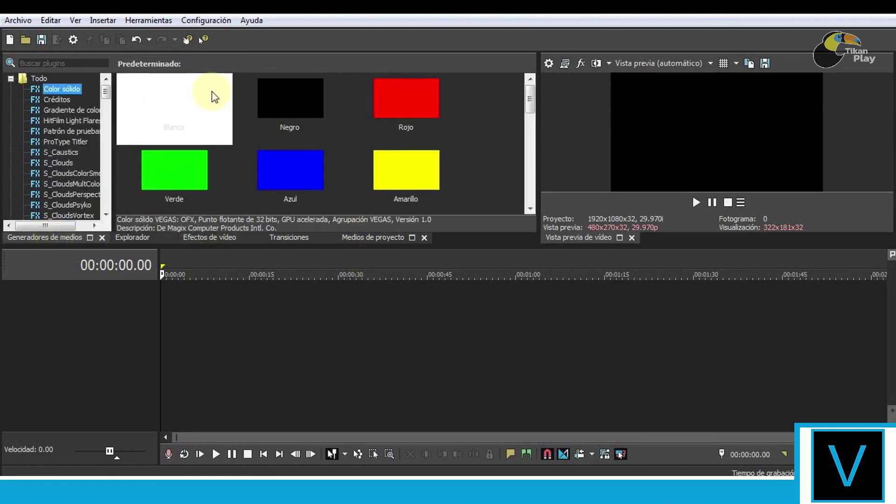
left_click(72, 131)
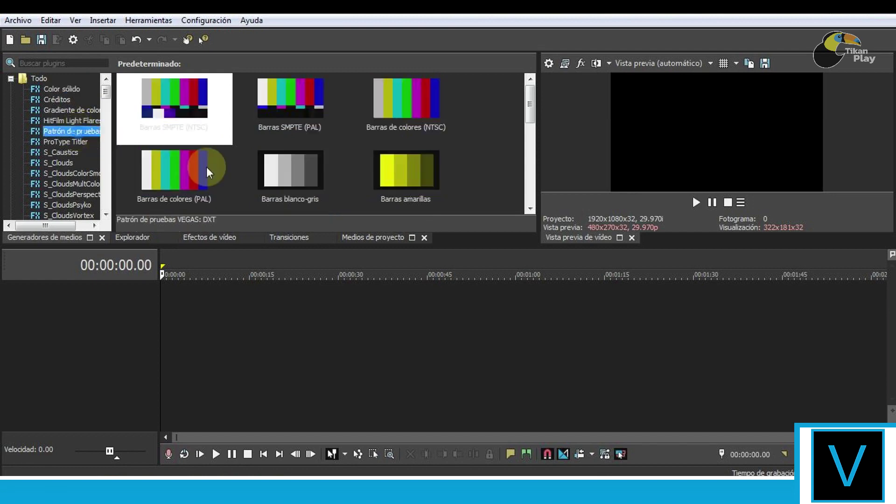
left_click(58, 89)
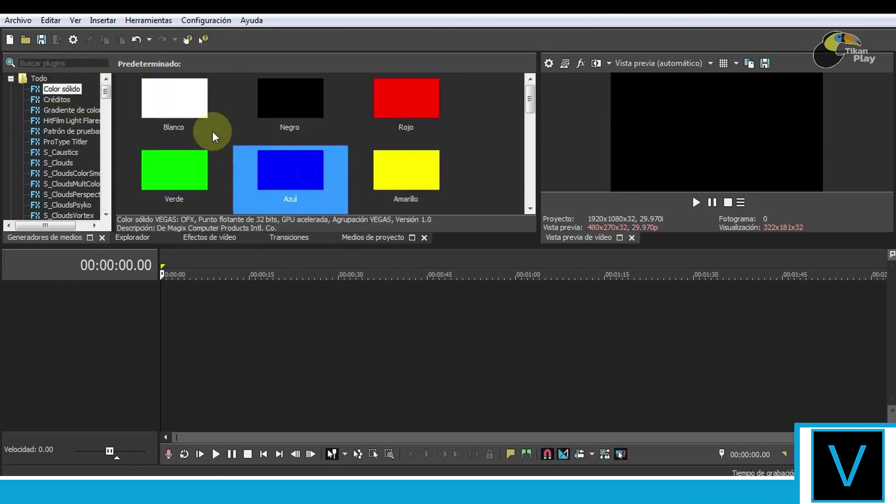
left_click(186, 110)
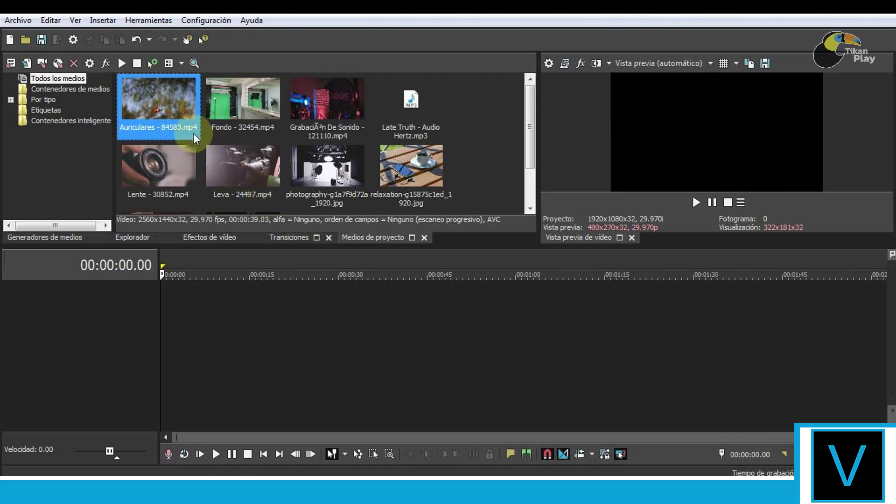
Place Auriculares - 84583.mp4 at the start of the timeline without matching the project's video settings to it
left_click_drag(161, 100, 233, 318)
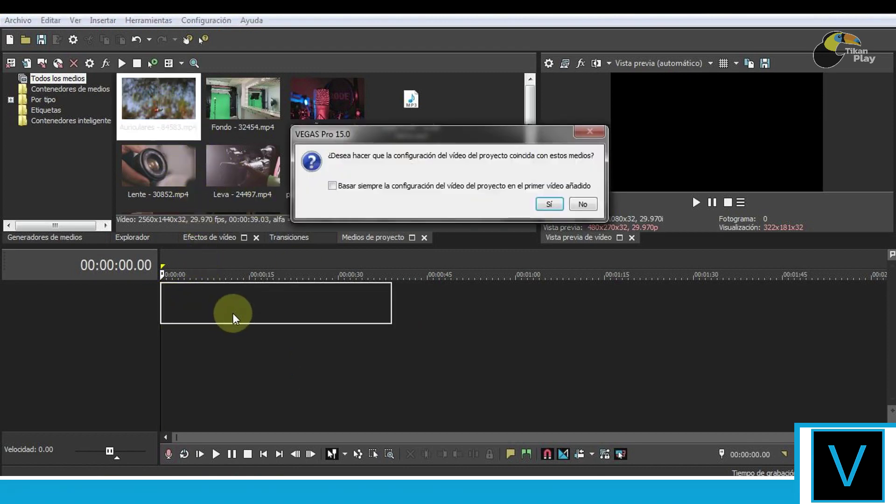
left_click(582, 204)
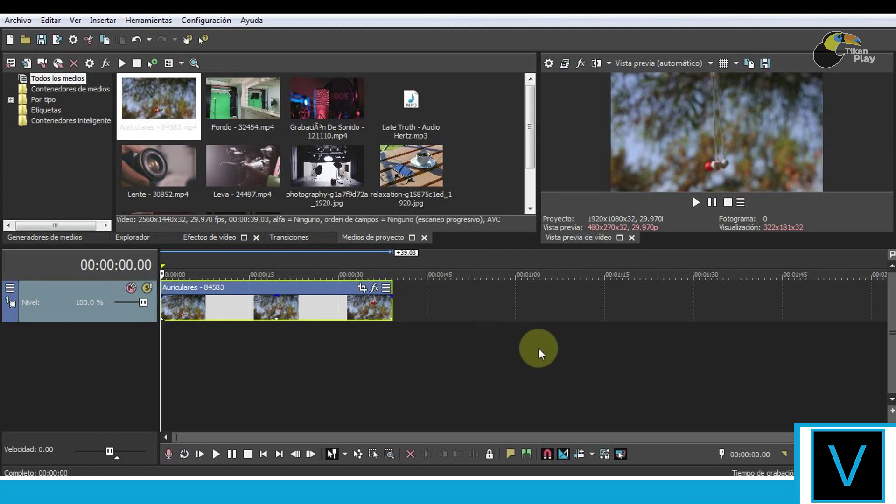
Add a fade-out and a fade-in of about 12 seconds each to the Auriculares clip
left_click(289, 359)
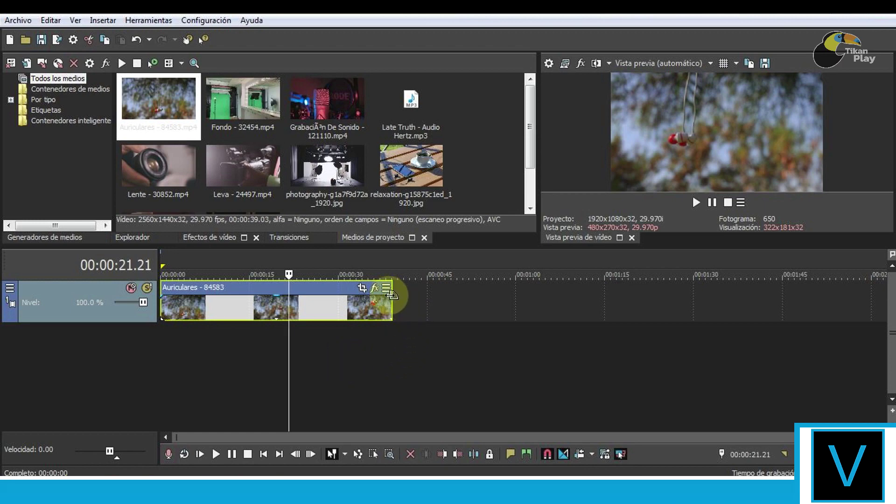
left_click_drag(391, 298, 320, 298)
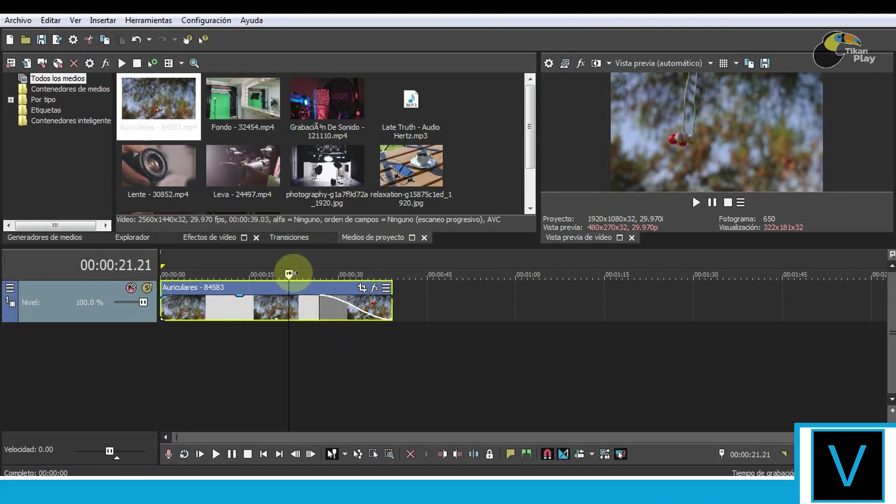
left_click(696, 202)
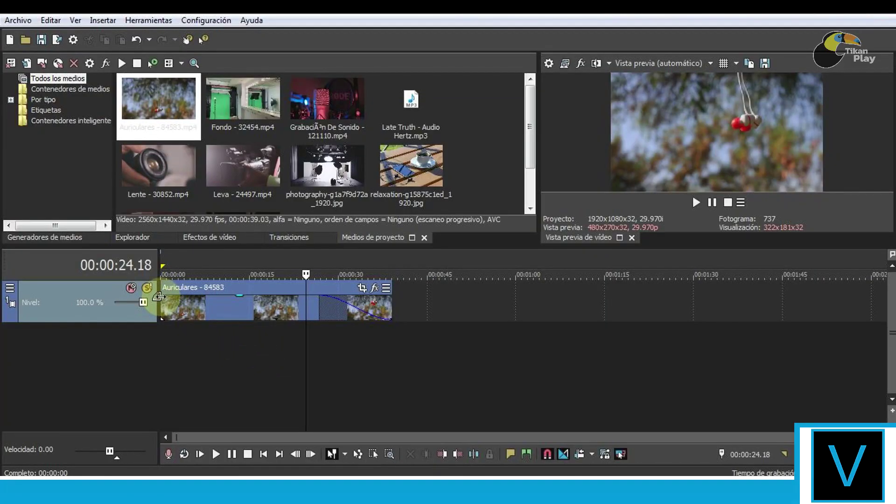
left_click_drag(158, 297, 229, 296)
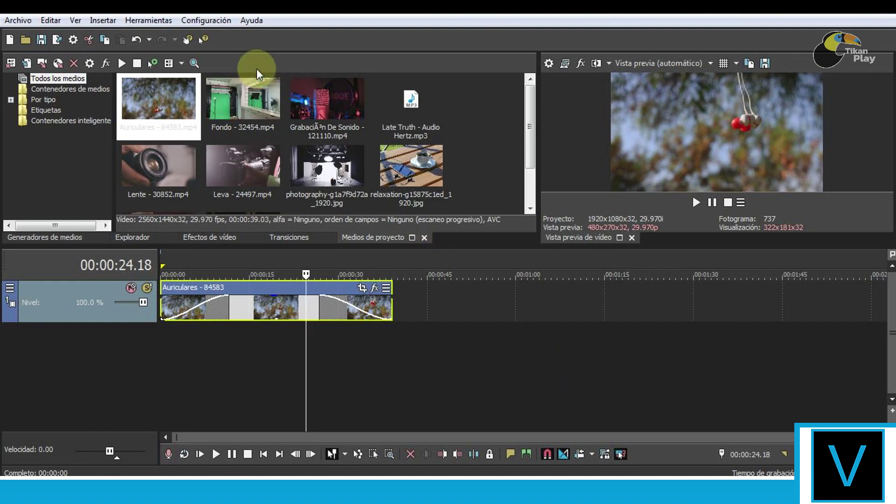
Add Fondo - 32454.mp4 to the timeline and overlap it with the end of the Auriculares clip by about 2.5 seconds
left_click(219, 116)
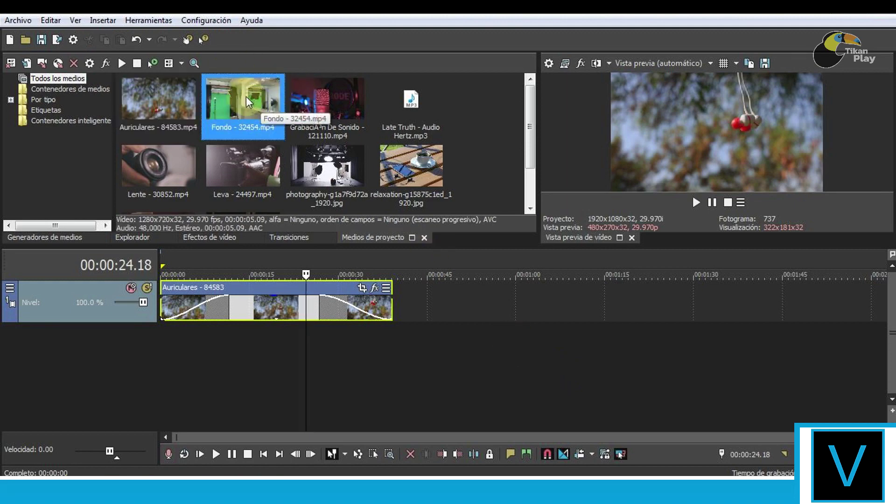
left_click_drag(234, 98, 469, 302)
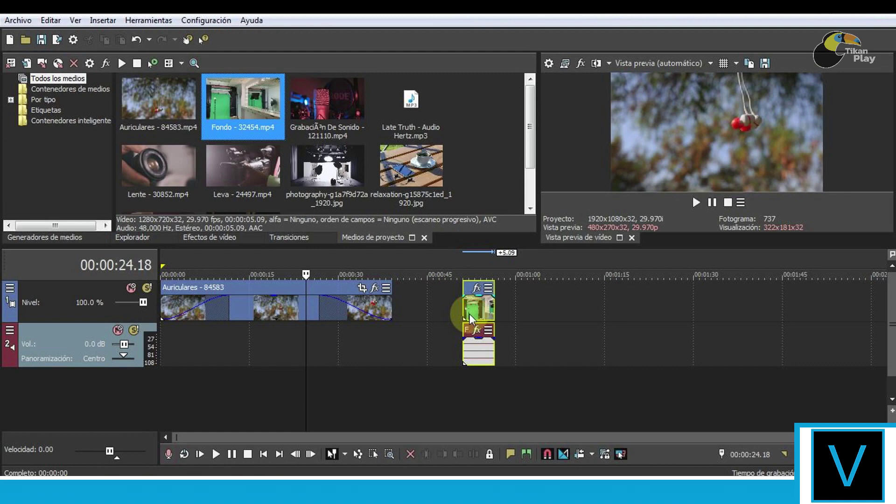
left_click_drag(471, 314, 382, 311)
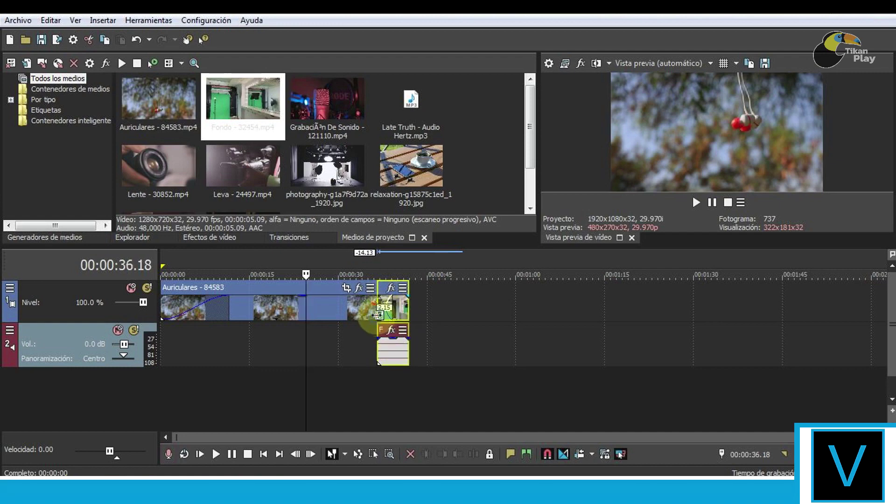
left_click(450, 349)
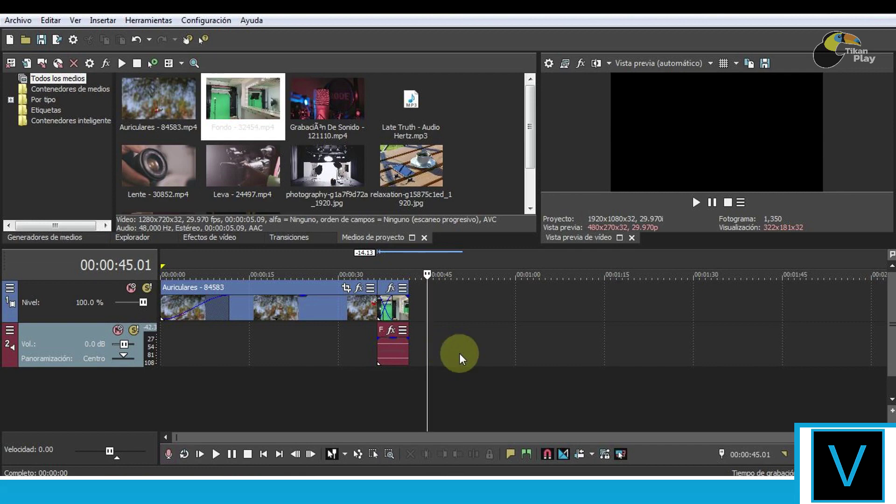
Browse the transition presets from Apretar and the Barrido types through Bucle de páginas, Cascada en 3D and Diapositiva
left_click(295, 237)
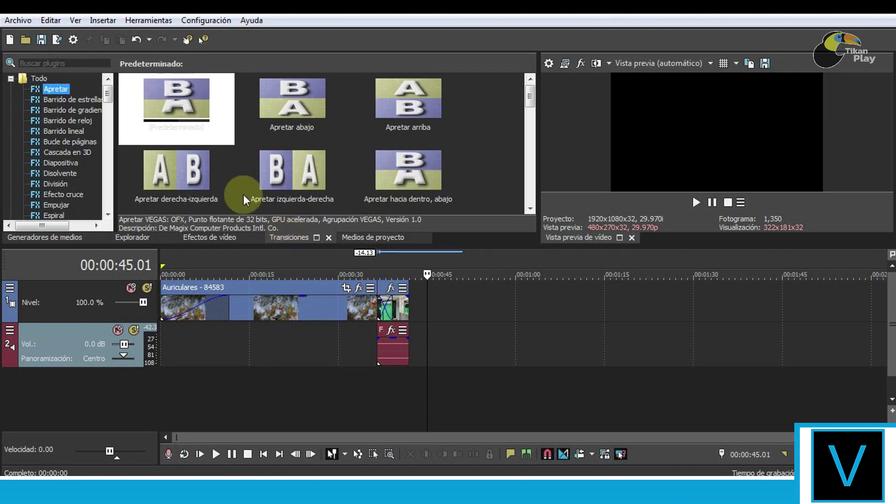
left_click(78, 102)
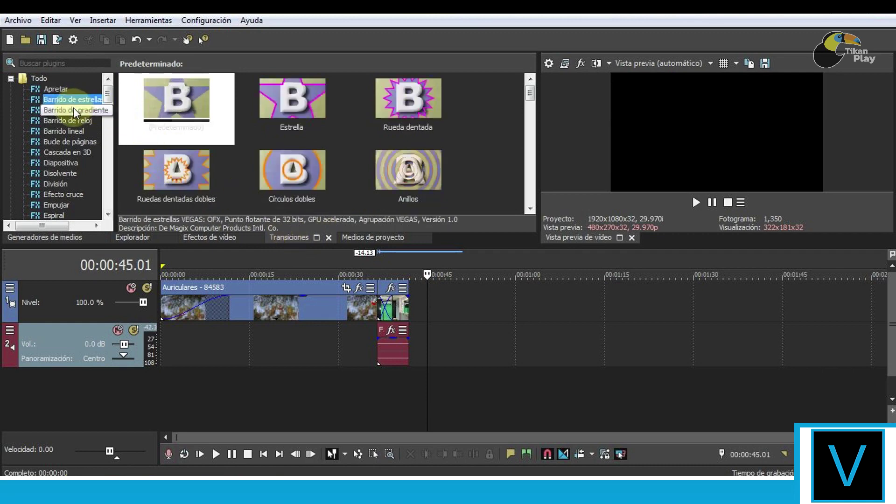
left_click(74, 109)
left_click(67, 121)
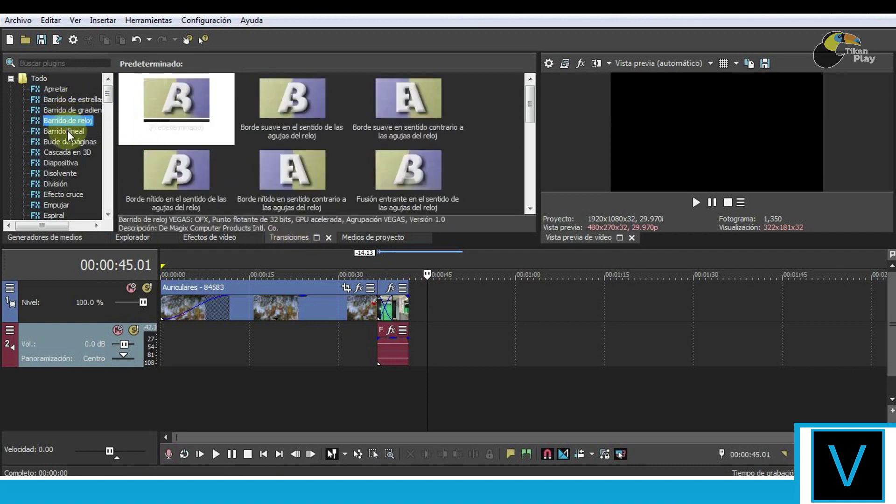
left_click(67, 131)
left_click(67, 141)
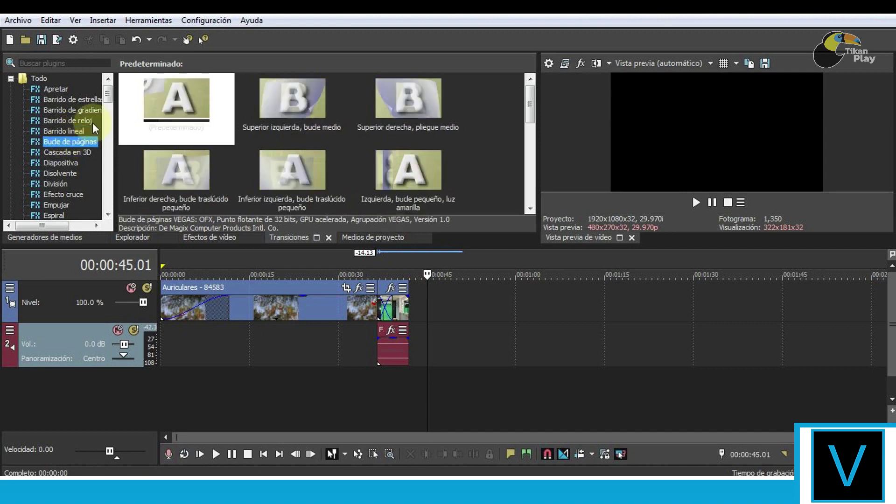
left_click(71, 152)
left_click(60, 162)
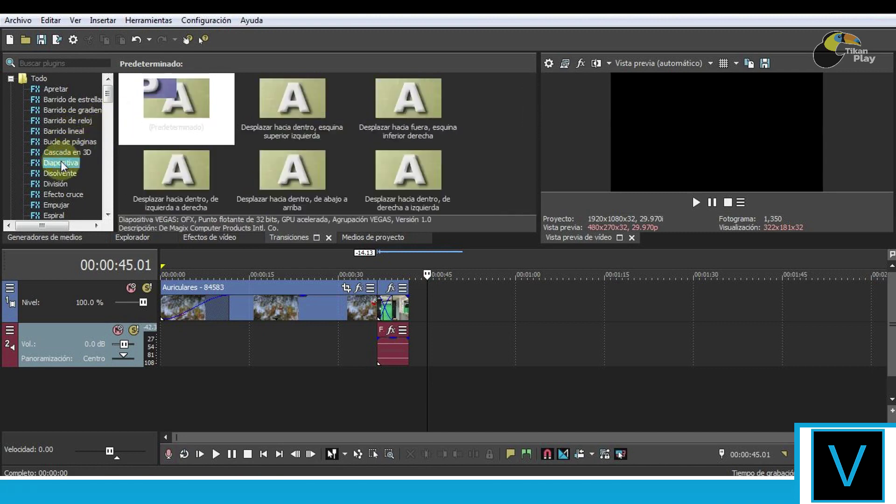
Apply the default Barrido lineal transition to the overlap between the Auriculares and Fondo clips, and close its settings
left_click(57, 131)
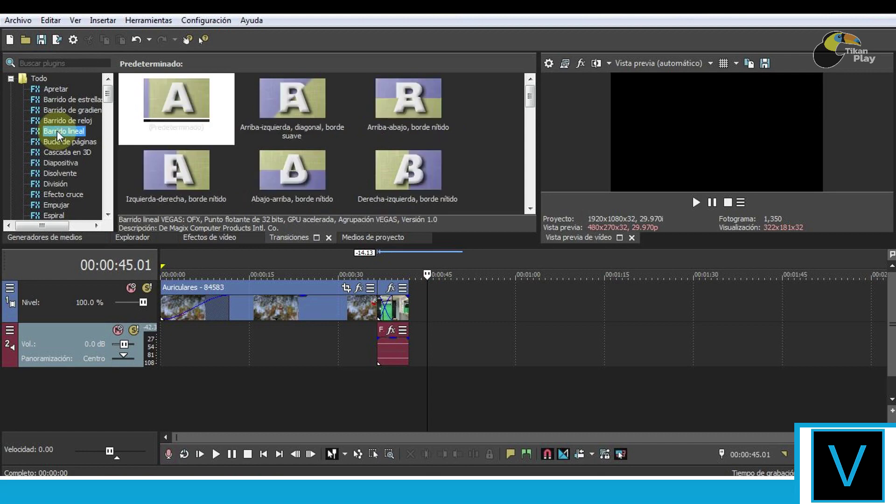
left_click(180, 107)
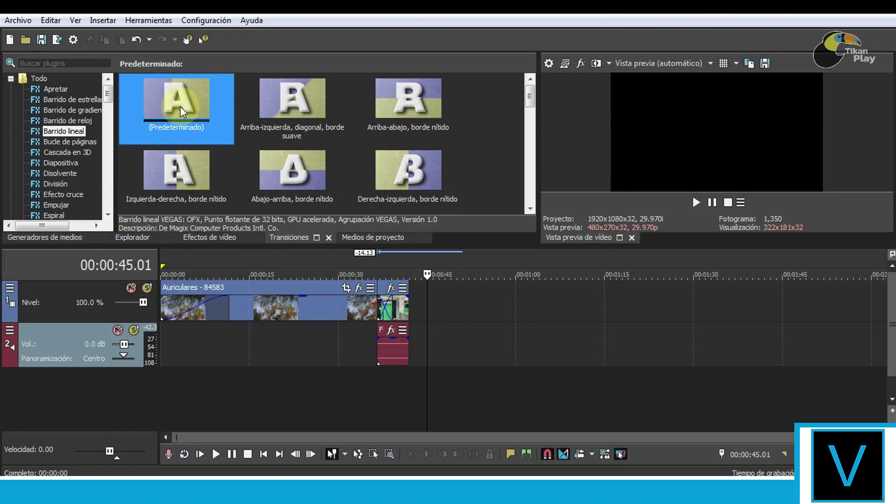
left_click_drag(181, 106, 387, 307)
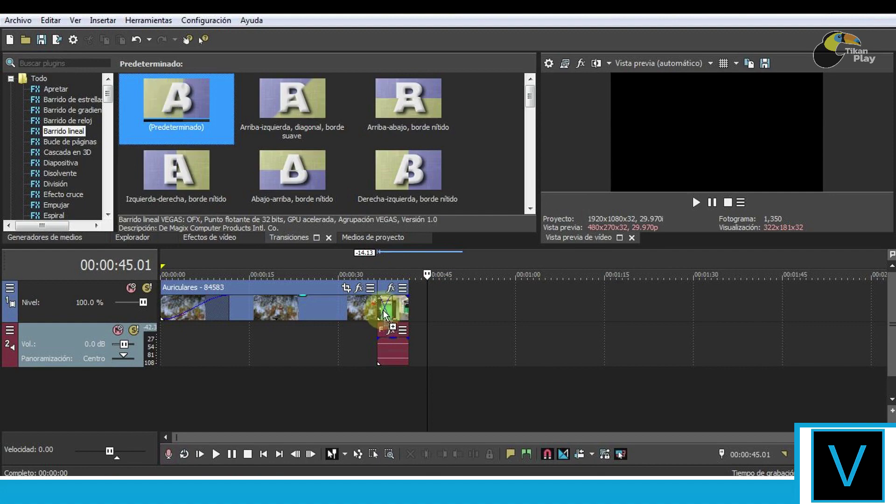
left_click(384, 314)
left_click(606, 78)
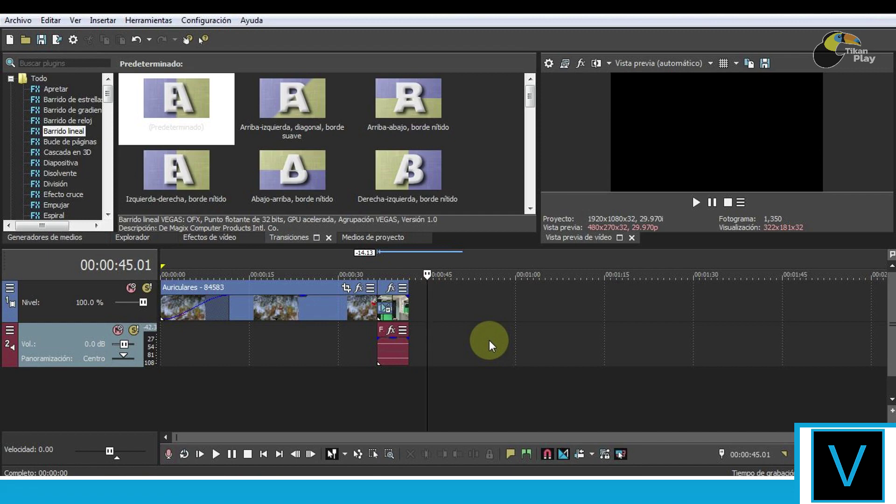
left_click(430, 315)
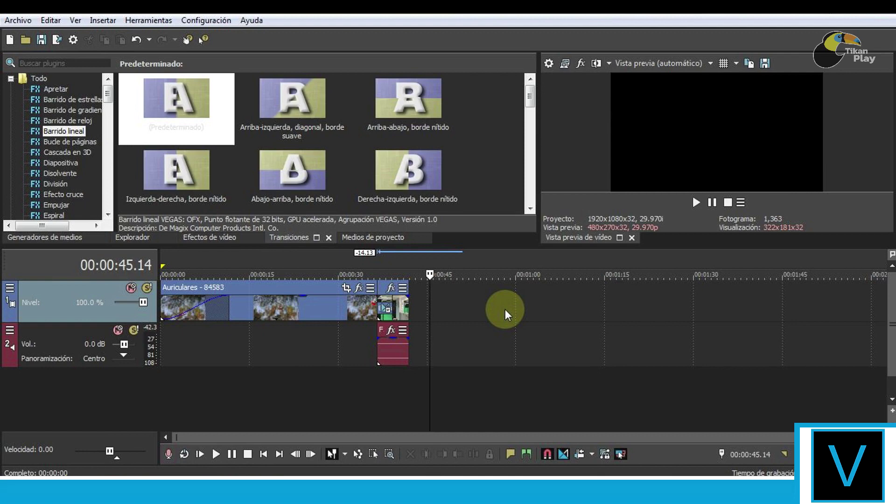
left_click(30, 345)
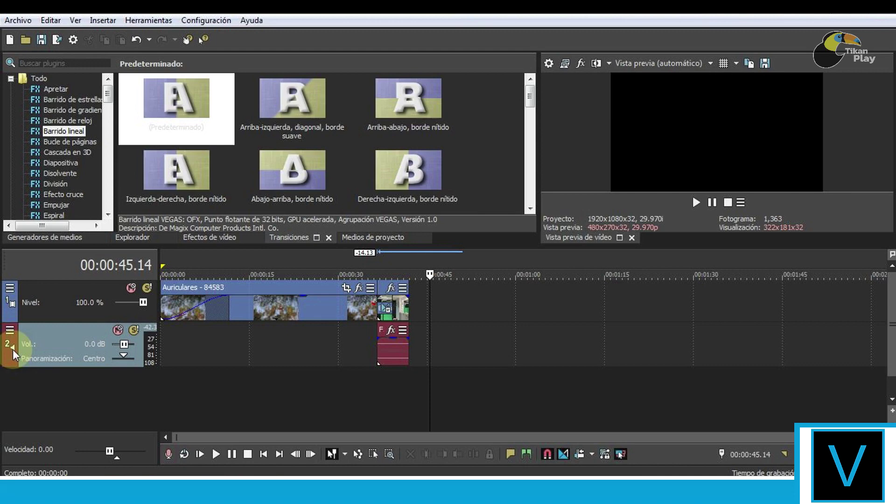
left_click(12, 303)
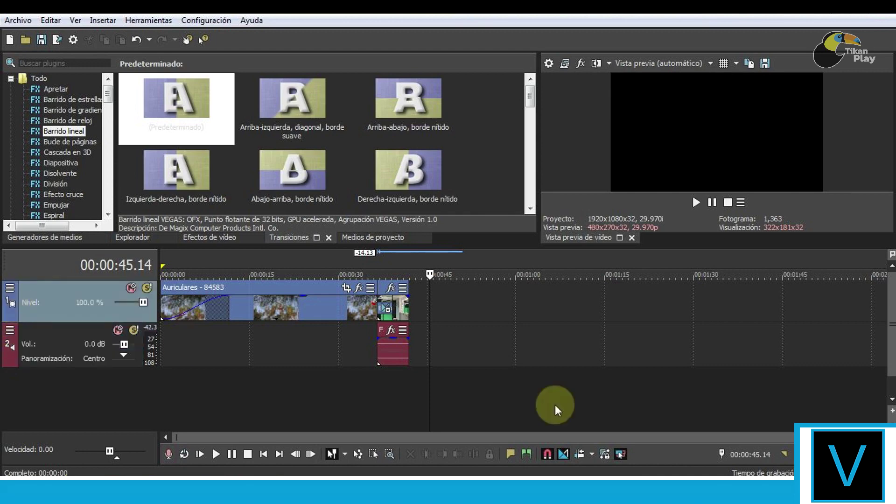
left_click(496, 345)
left_click(482, 311)
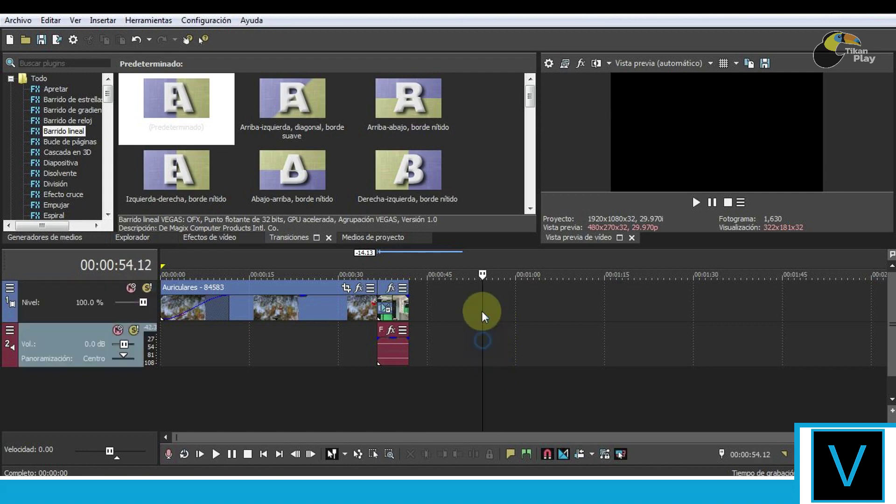
left_click(493, 341)
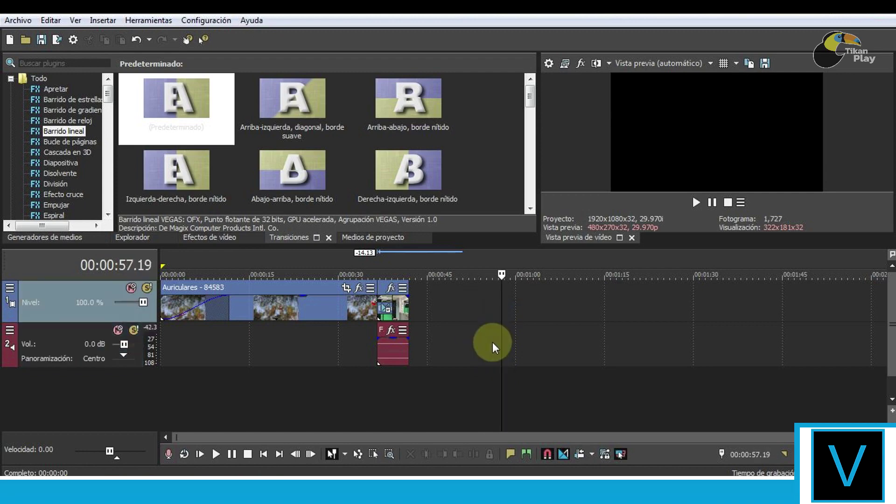
left_click(36, 343)
left_click(58, 307)
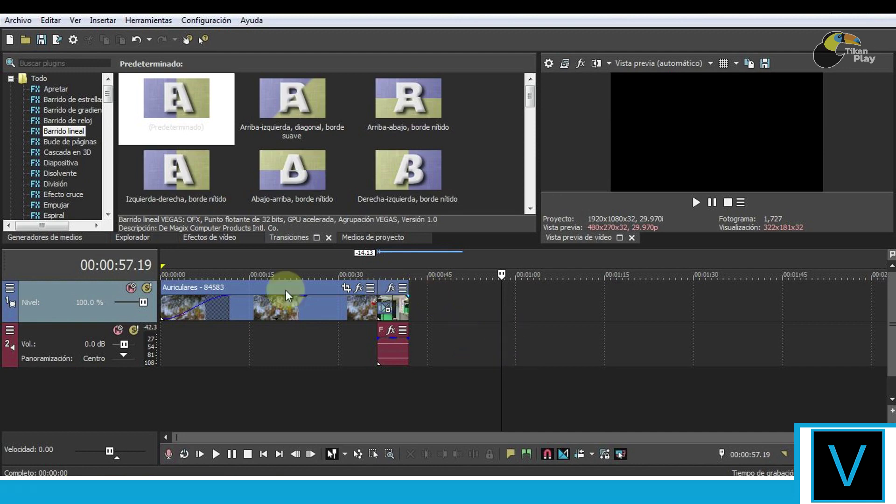
left_click(10, 306)
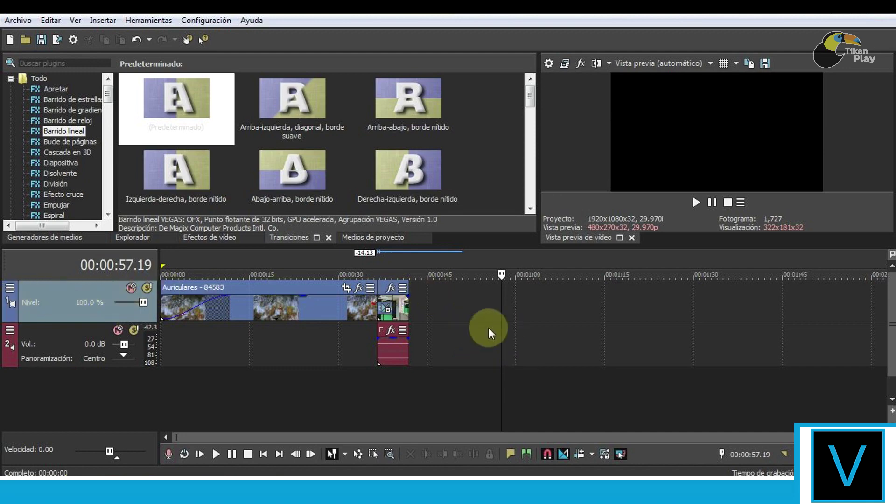
left_click(471, 303)
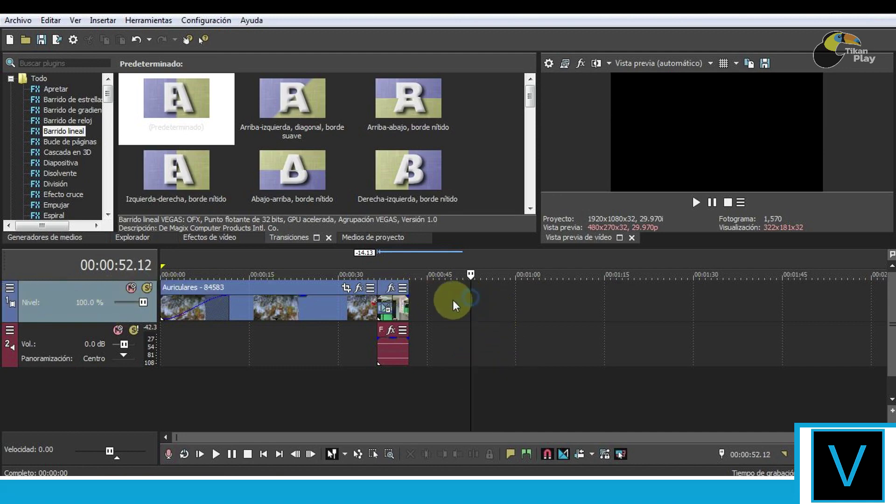
Examine the commands available for an empty area of the video track and of the audio track, including inserting tracks
right_click(494, 301)
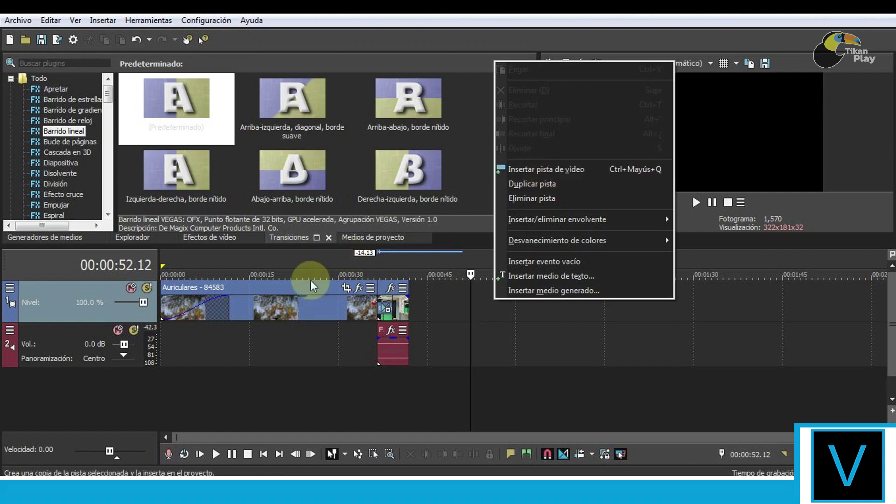
left_click(65, 332)
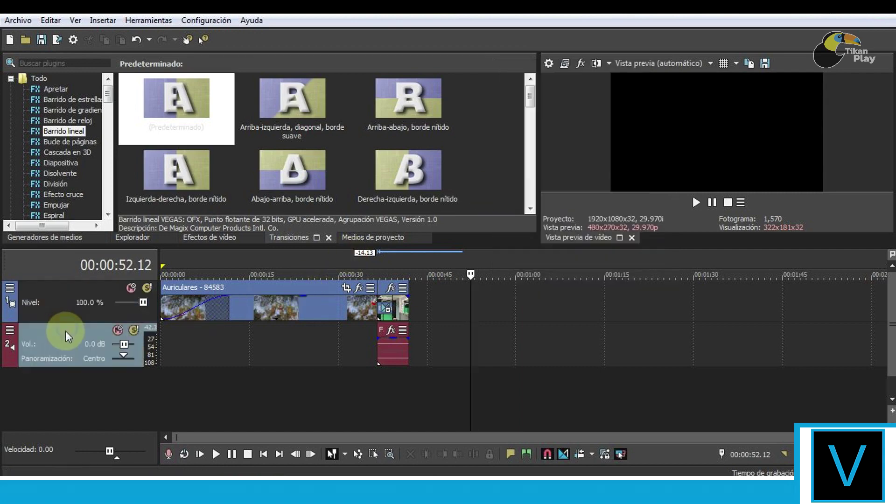
left_click(492, 346)
right_click(485, 344)
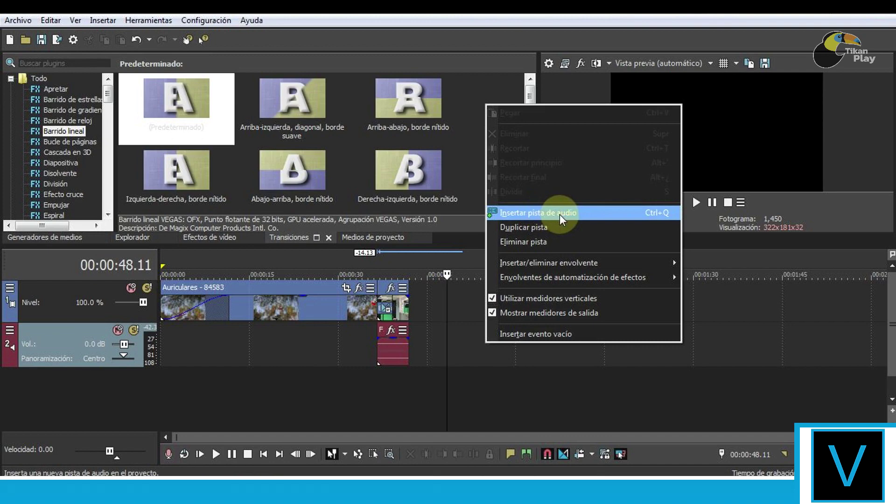
left_click(467, 334)
left_click(482, 303)
left_click(457, 348)
left_click(471, 308)
left_click(482, 309)
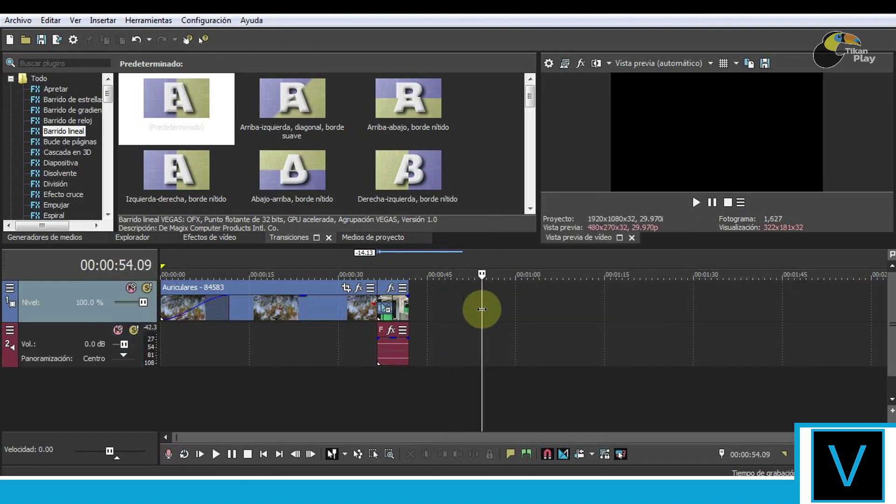
left_click(492, 307)
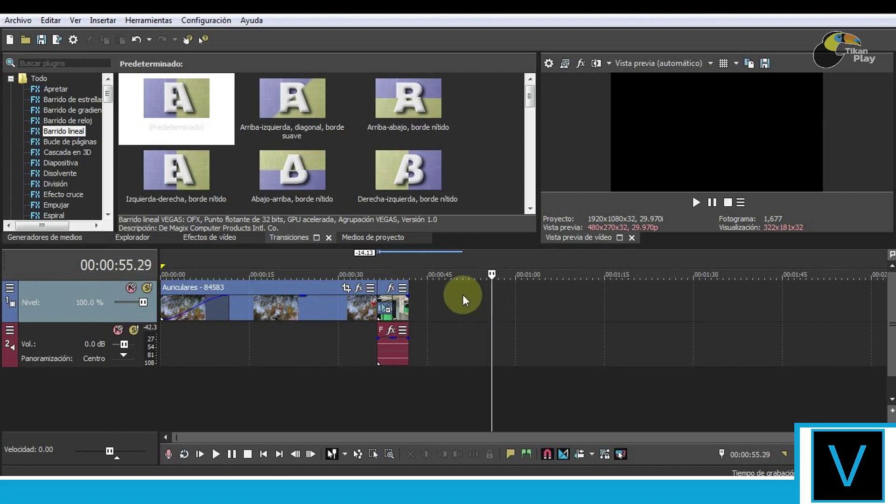
Insert an empty video track above the Auriculares track and an empty audio track above the existing audio track
left_click(451, 300)
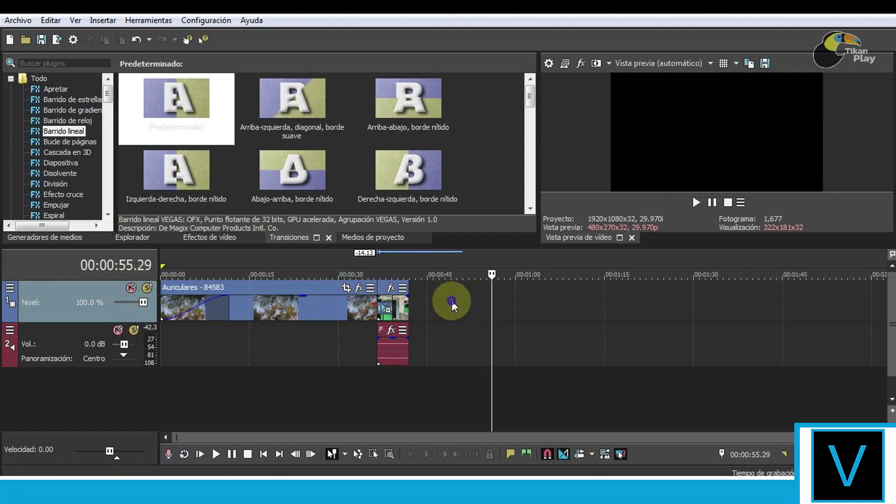
right_click(452, 301)
left_click(511, 170)
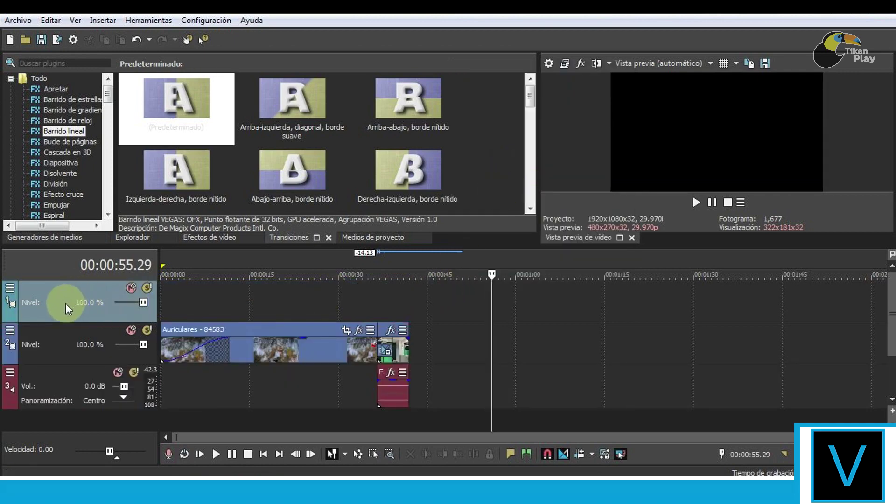
left_click(460, 390)
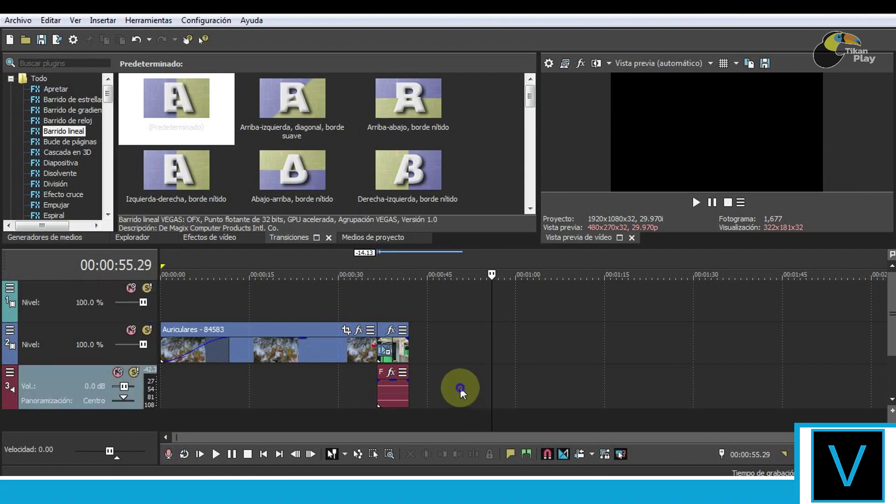
right_click(460, 390)
left_click(528, 259)
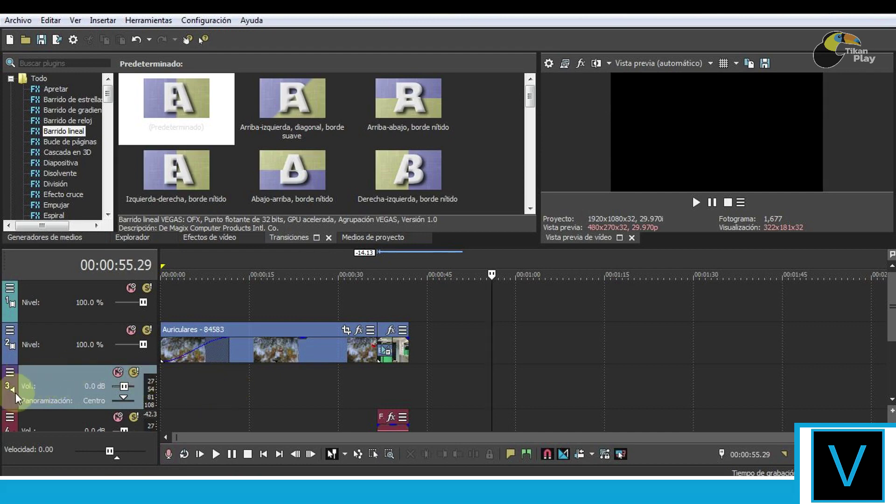
Move the new empty audio track up so it sits between the two video tracks
left_click(63, 382)
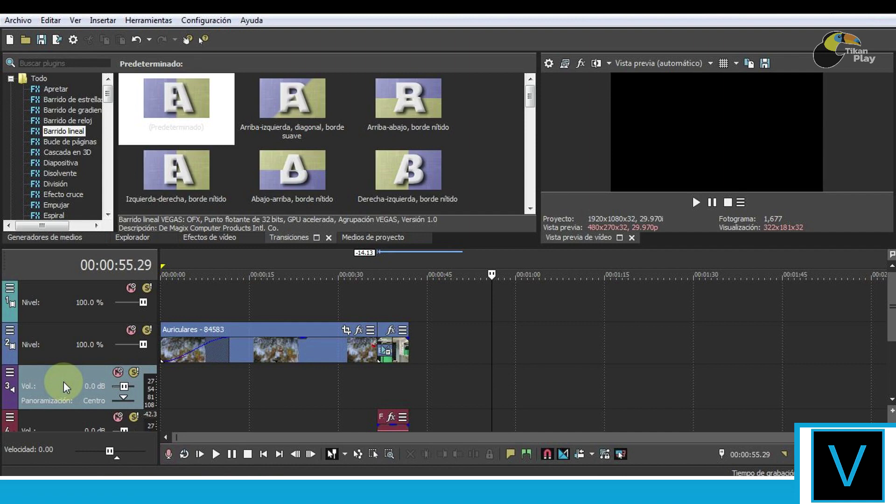
left_click_drag(64, 382, 76, 327)
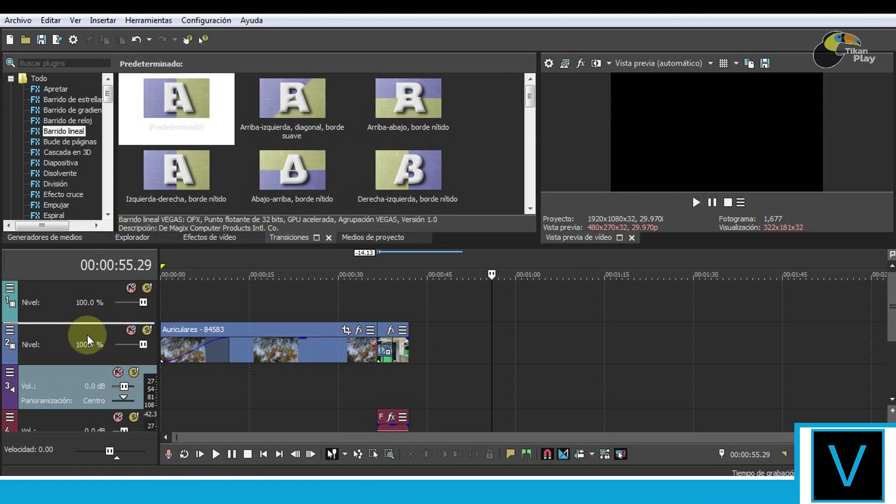
left_click_drag(87, 334, 87, 334)
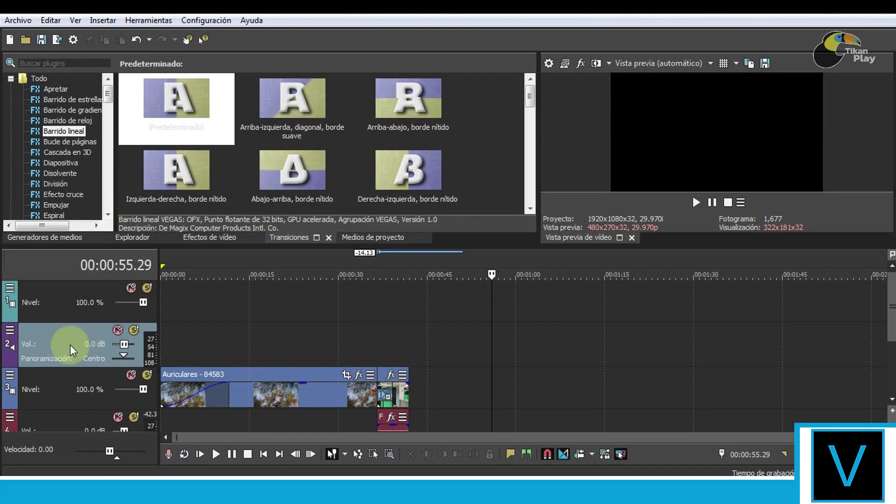
left_click(58, 309)
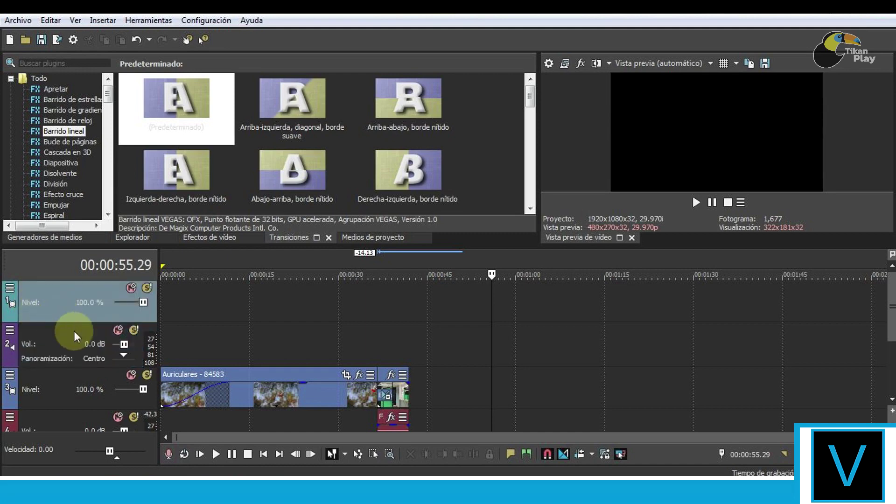
left_click(47, 342)
left_click(61, 385)
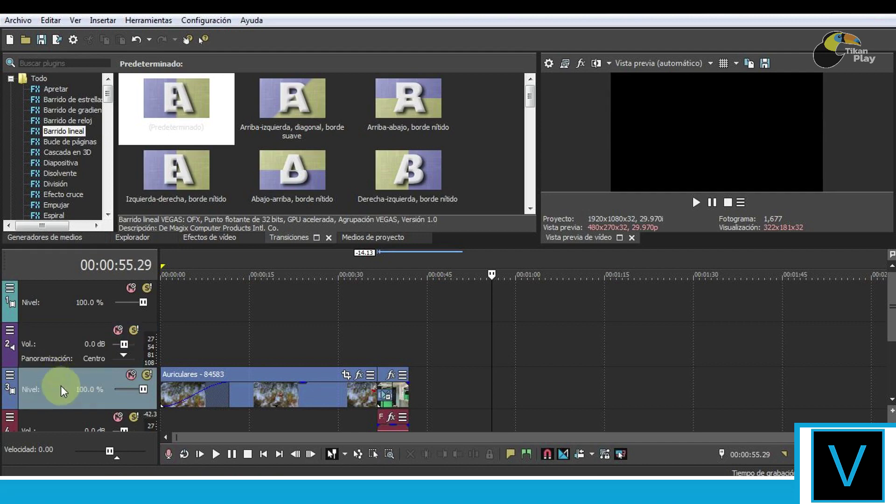
left_click(58, 425)
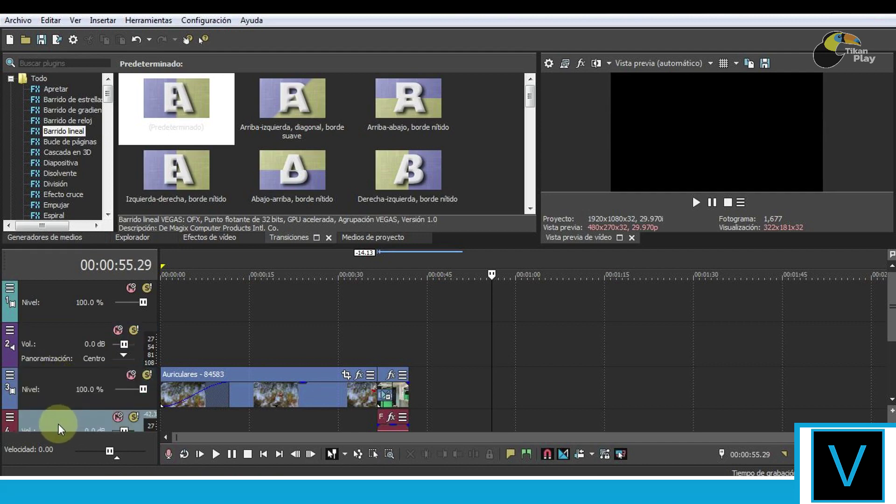
scroll(886, 321, "down", 1)
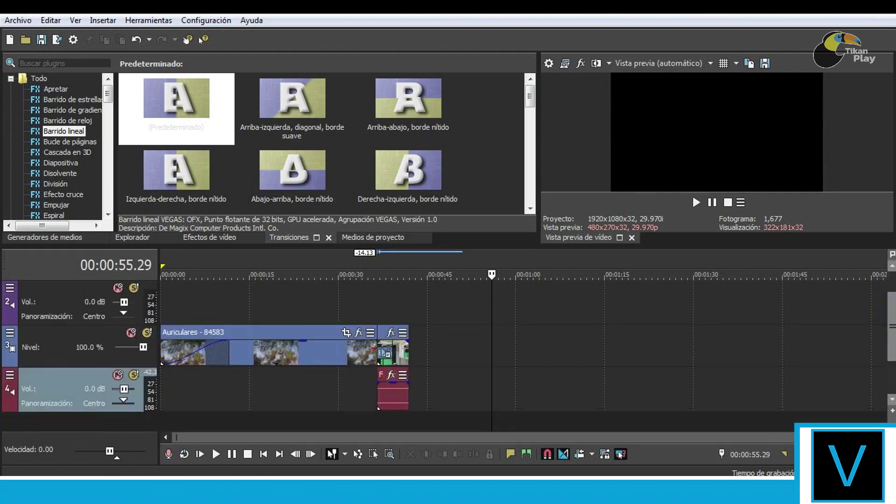
scroll(867, 344, "up", 1)
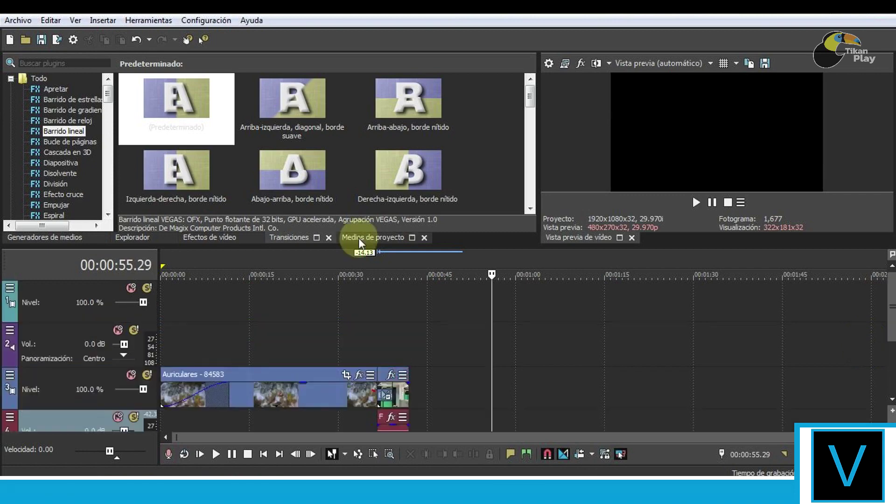
Place the Grabación De Sonido video from the project media on the empty video and audio tracks at about 30 seconds
left_click(359, 237)
left_click(332, 104)
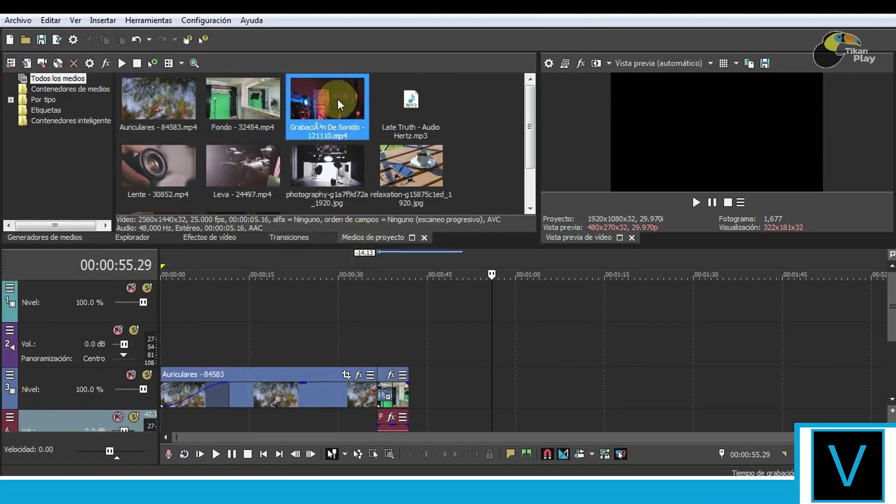
left_click_drag(325, 108, 343, 315)
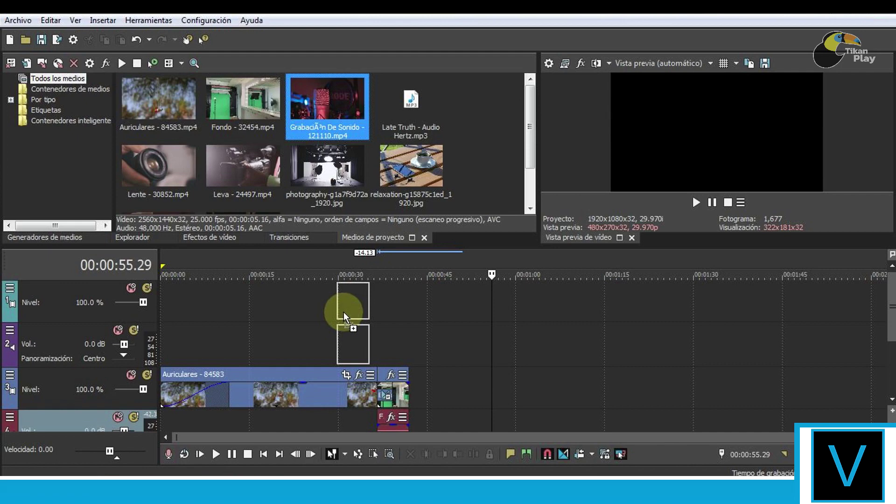
left_click_drag(344, 312, 345, 312)
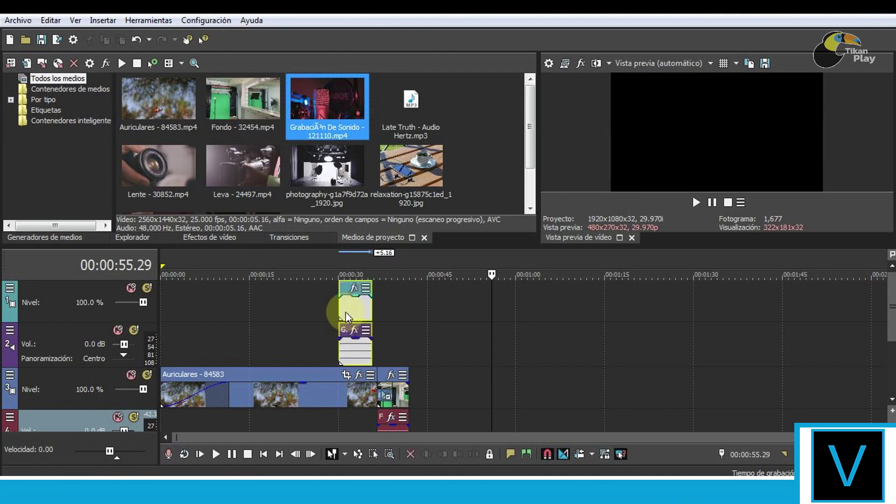
Delete only the audio event of the Grabación De Sonido clip, keeping its video
left_click(349, 350)
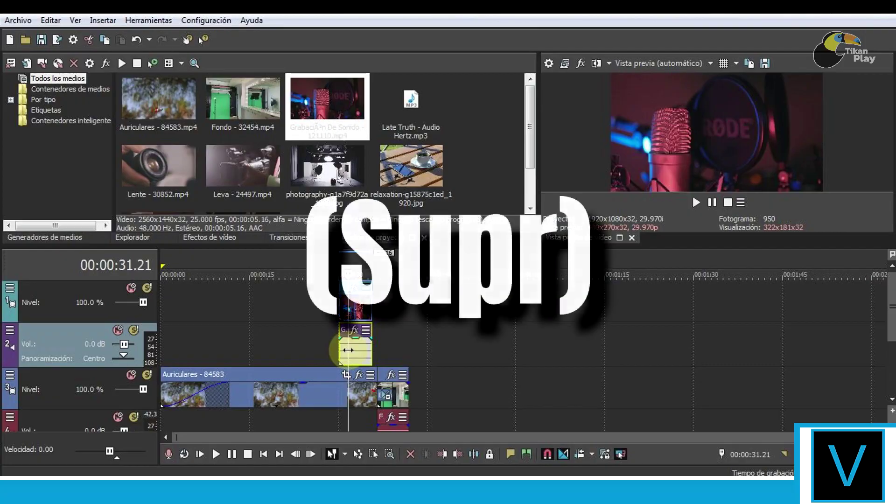
left_click(411, 453)
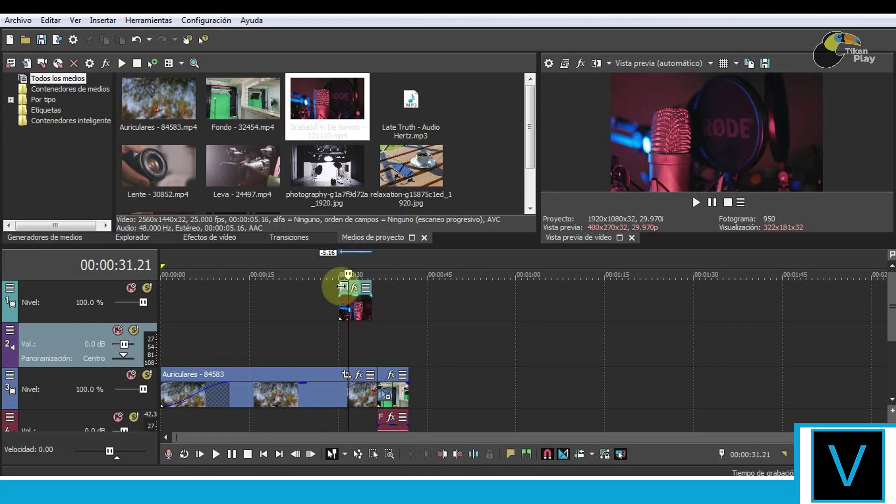
Extend both ends of the Grabación De Sonido clip to span about 14 to 42 seconds, and add a fade-out starting at about 34 seconds
left_click(362, 305)
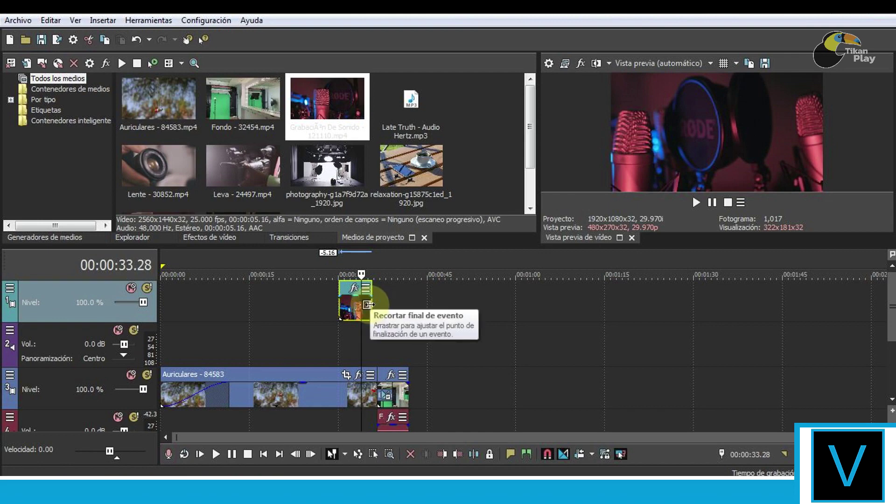
left_click_drag(368, 305, 388, 309)
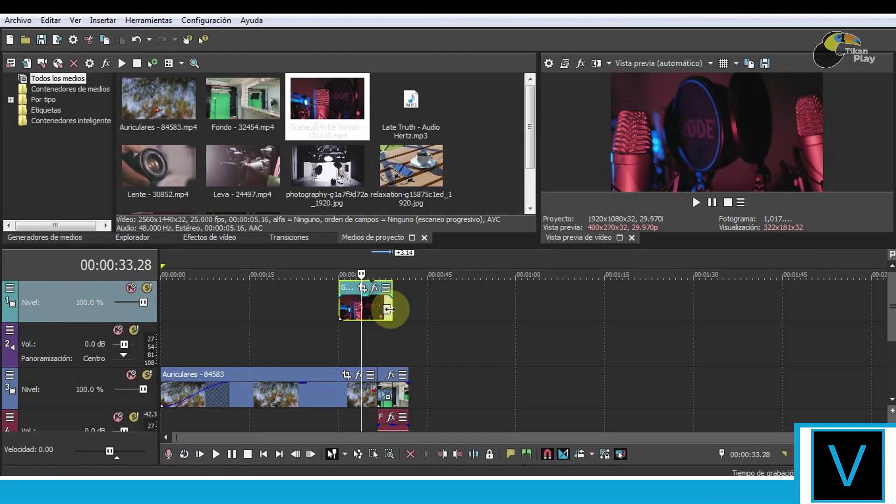
left_click_drag(376, 308, 407, 305)
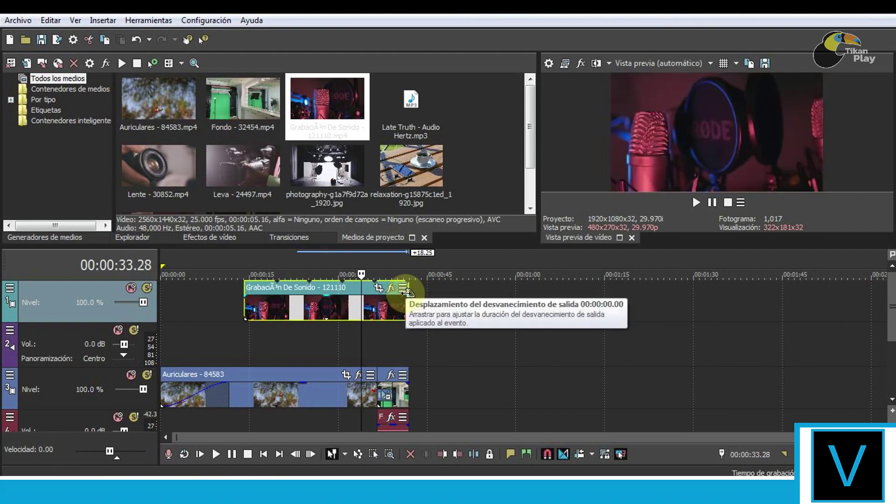
left_click_drag(404, 289, 363, 292)
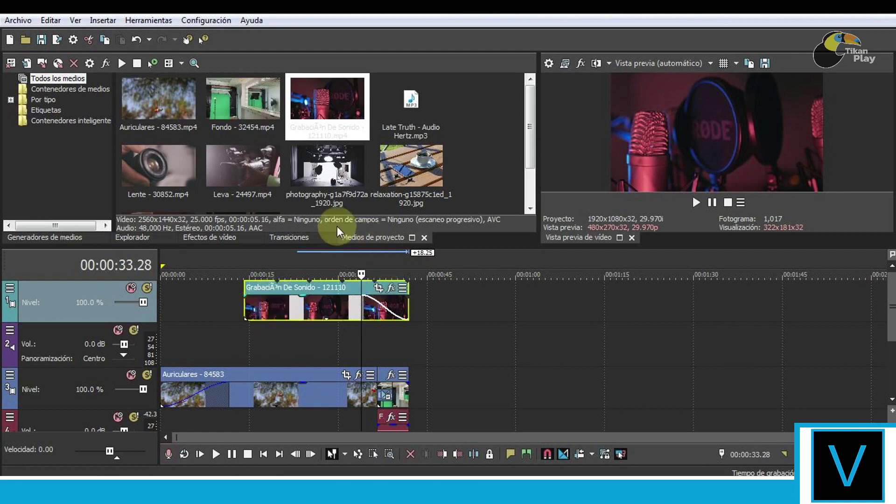
Apply the Simple preset of the Persianas 3D transition to the start of the Grabación De Sonido clip, and close its settings
left_click(291, 237)
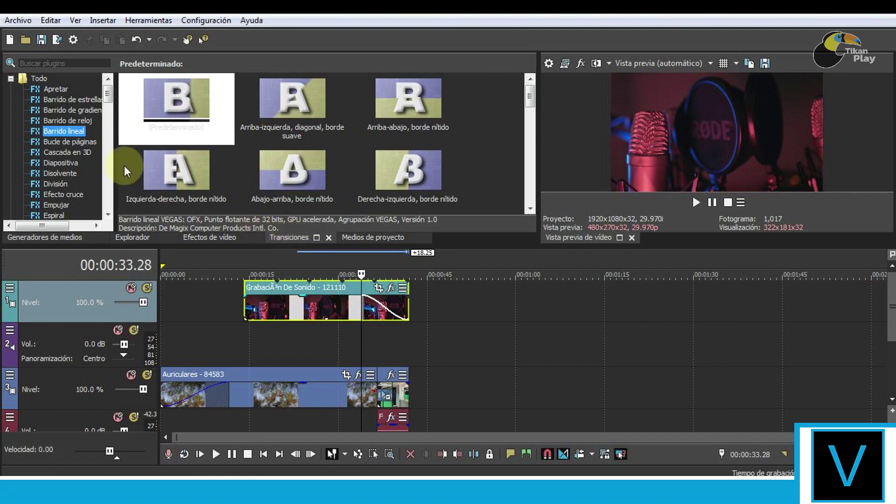
left_click(56, 185)
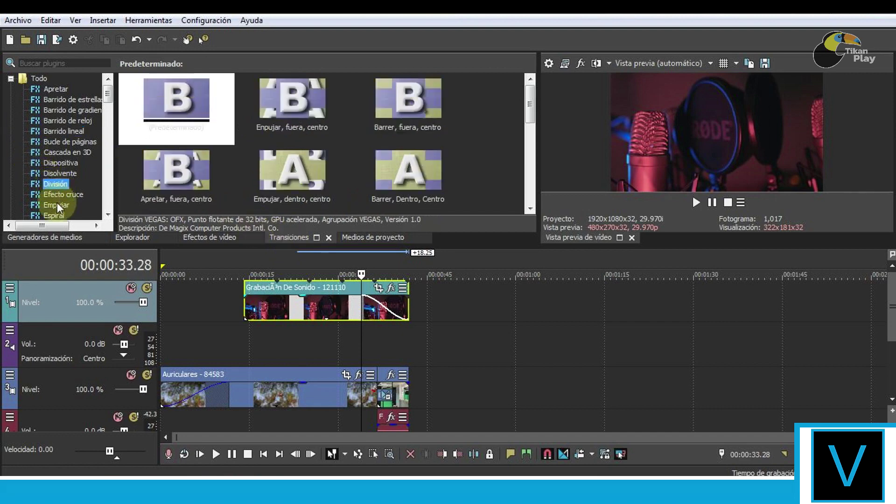
left_click(58, 204)
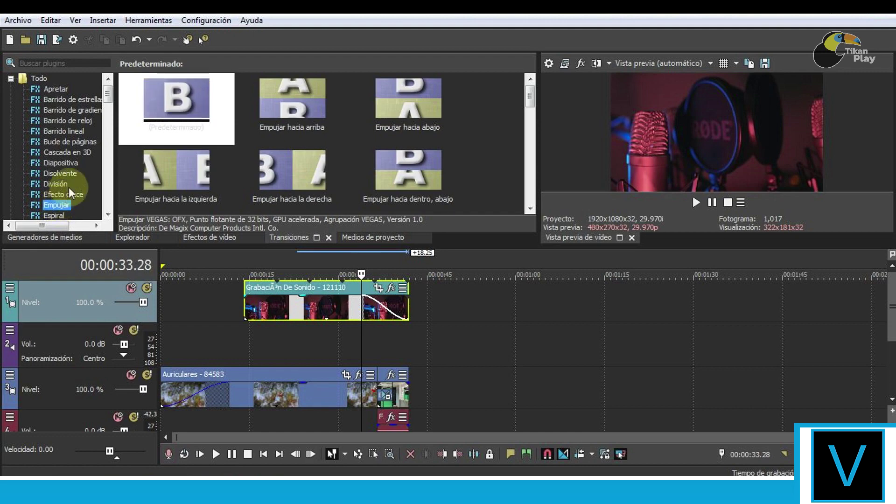
left_click_drag(108, 97, 112, 118)
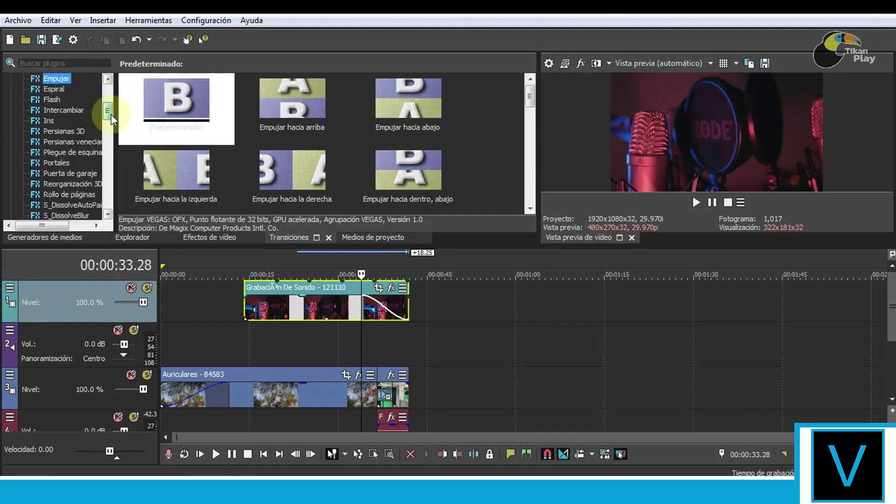
left_click(66, 131)
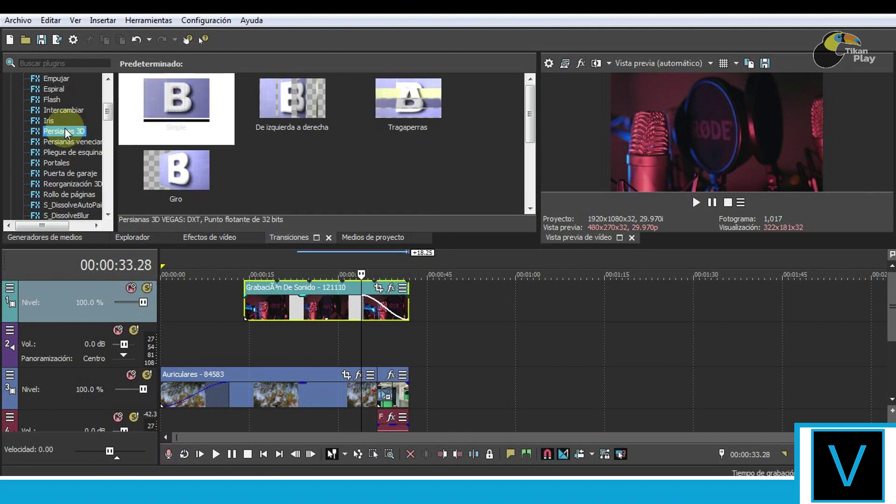
left_click_drag(174, 105, 246, 317)
left_click_drag(246, 319, 245, 310)
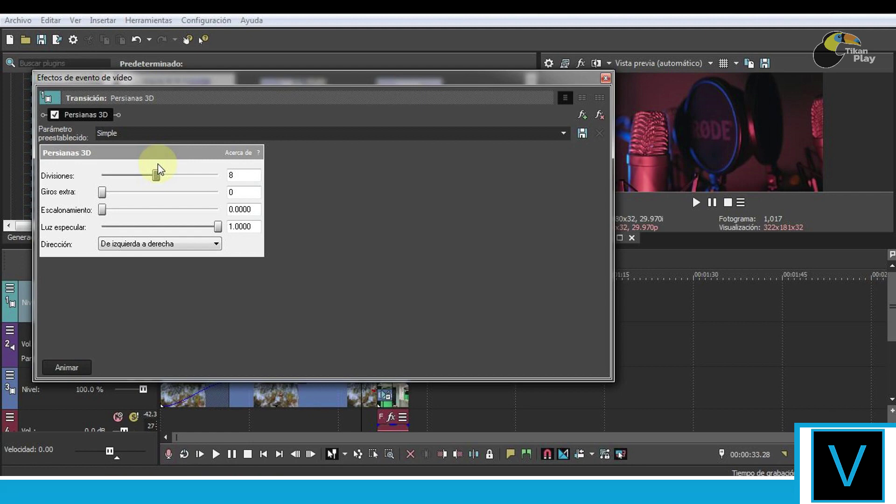
left_click(605, 78)
left_click(256, 333)
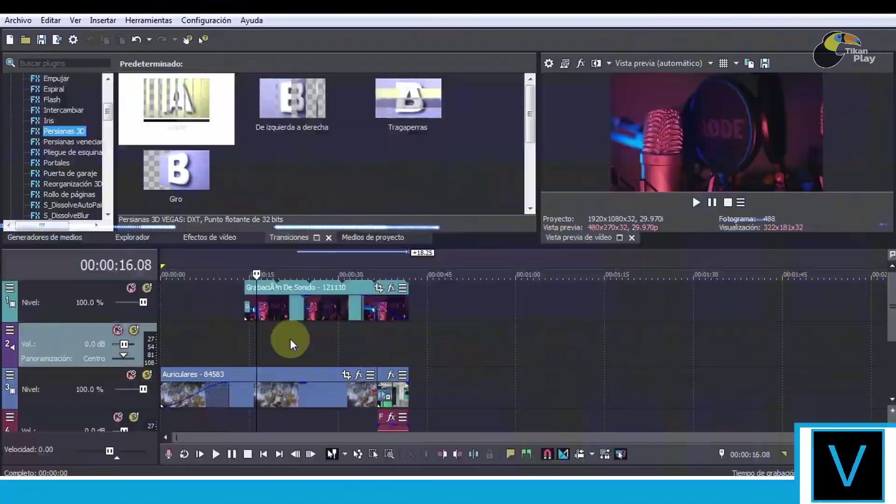
Examine the available video effects and their presets, including Brillo y contraste and Corrector de color
left_click(220, 239)
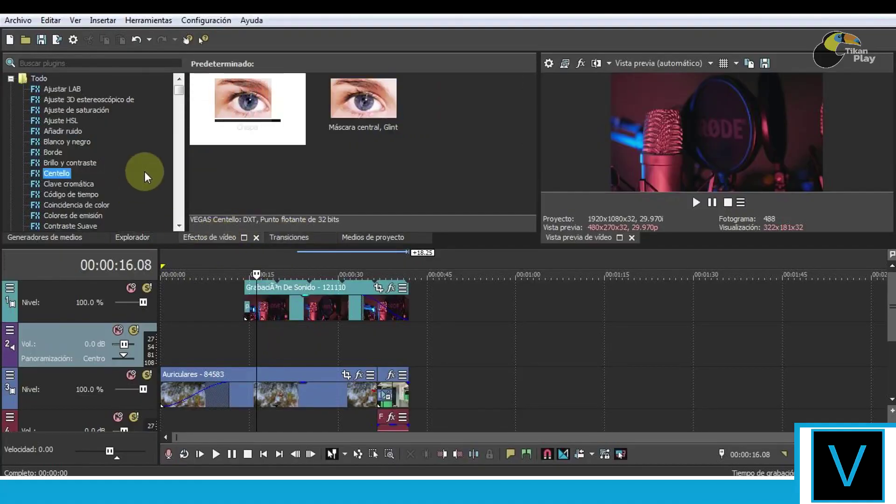
mouse_move(181, 96)
left_mouse_down()
mouse_move(178, 140)
mouse_move(178, 85)
left_mouse_up()
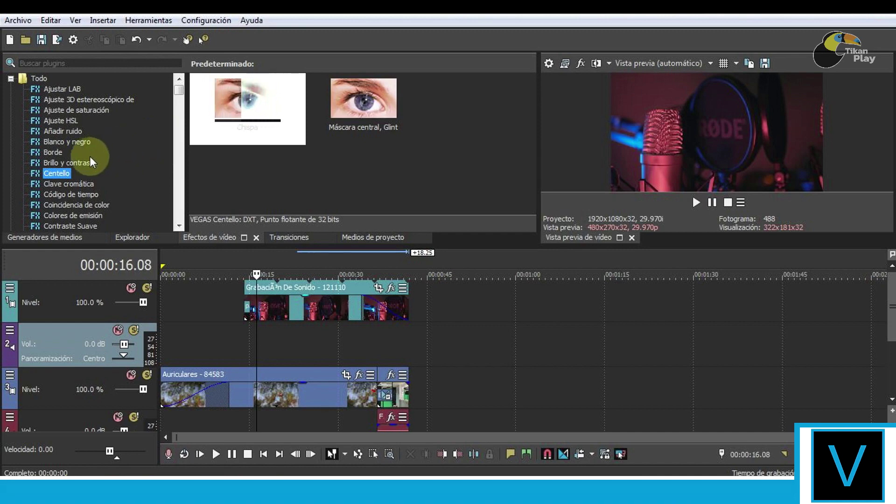
left_click(79, 164)
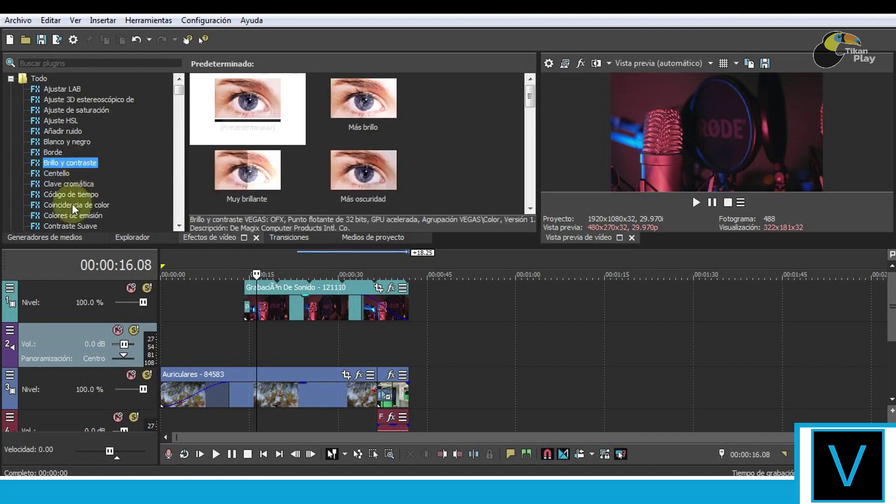
left_click(77, 206)
left_click_drag(179, 88, 183, 95)
left_click(88, 152)
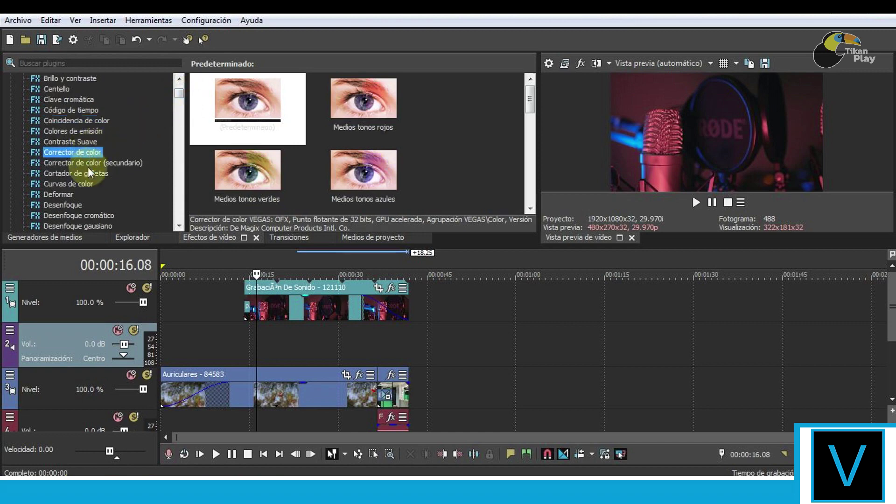
Try the Desenfoque medio preset of Desenfoque gausiano on the Grabación De Sonido clip, and undo it
left_click(77, 226)
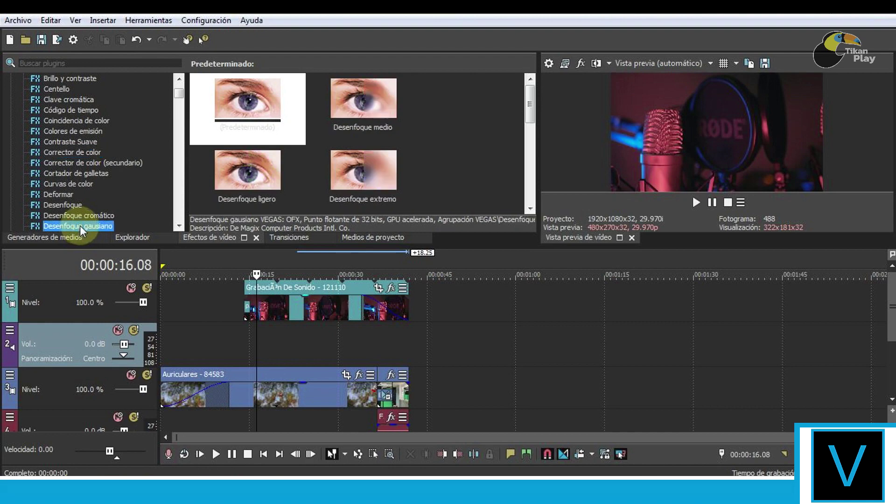
left_click(368, 89)
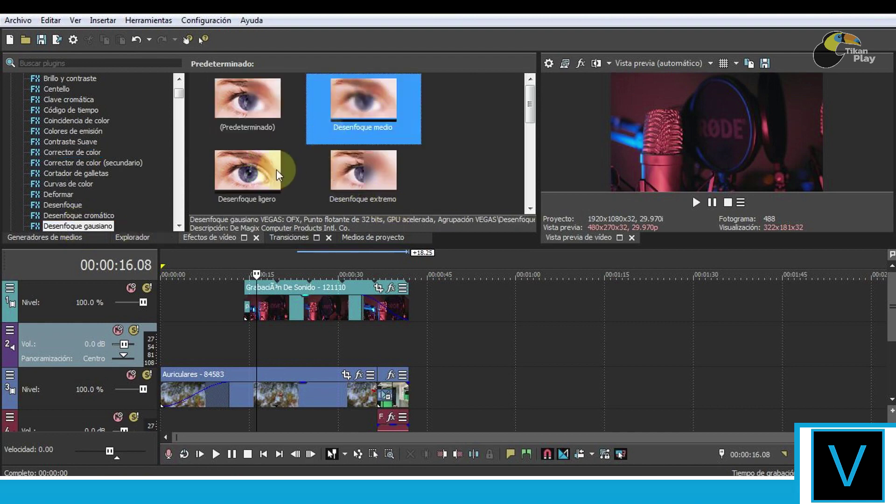
left_click(276, 170)
left_click(340, 184)
left_click(379, 121)
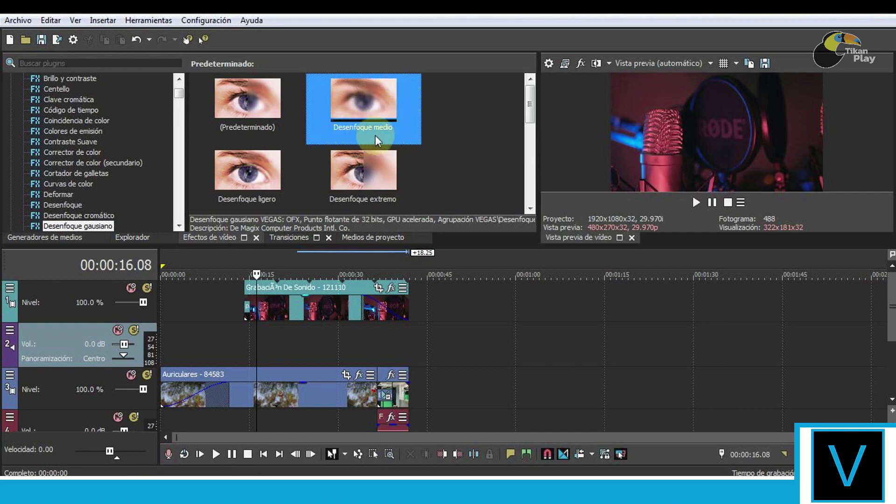
left_click_drag(359, 102, 337, 270)
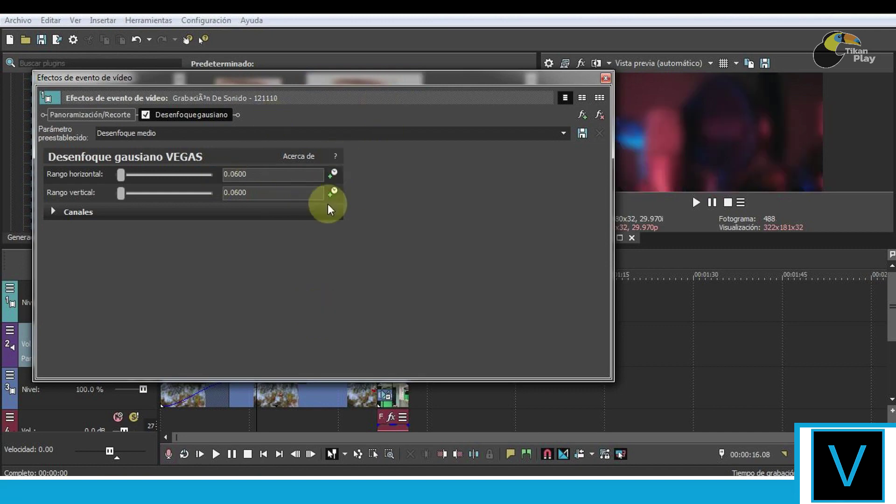
left_click(605, 78)
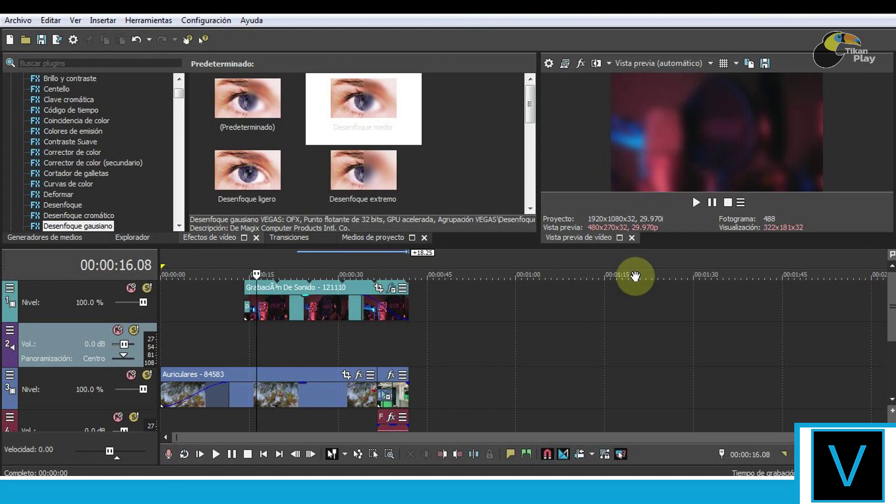
key("ctrl+z")
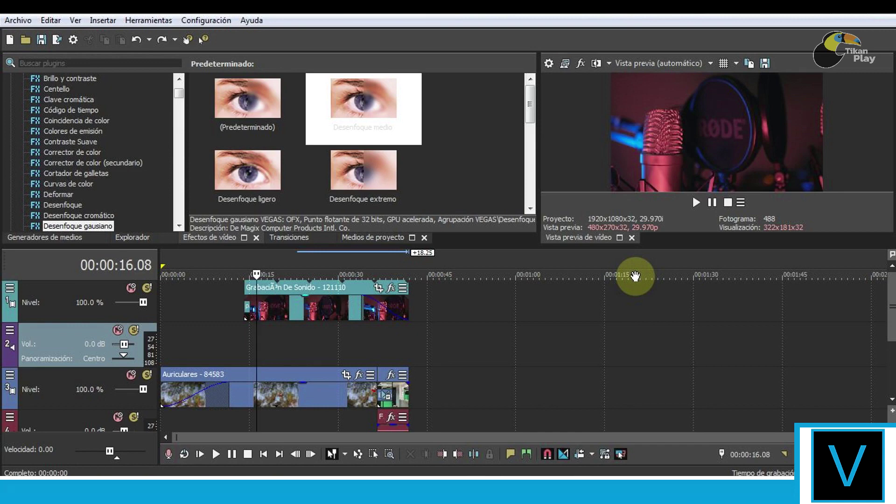
Insert an empty video track above the Grabación De Sonido track
right_click(454, 292)
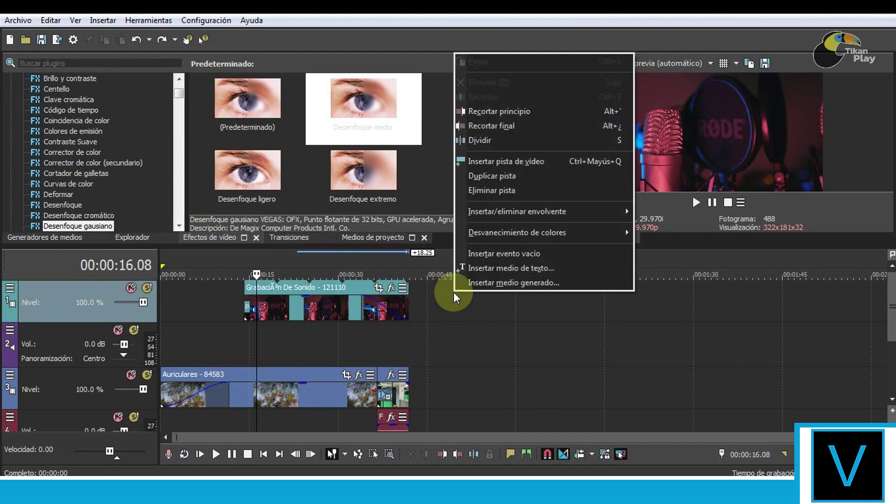
left_click(454, 293)
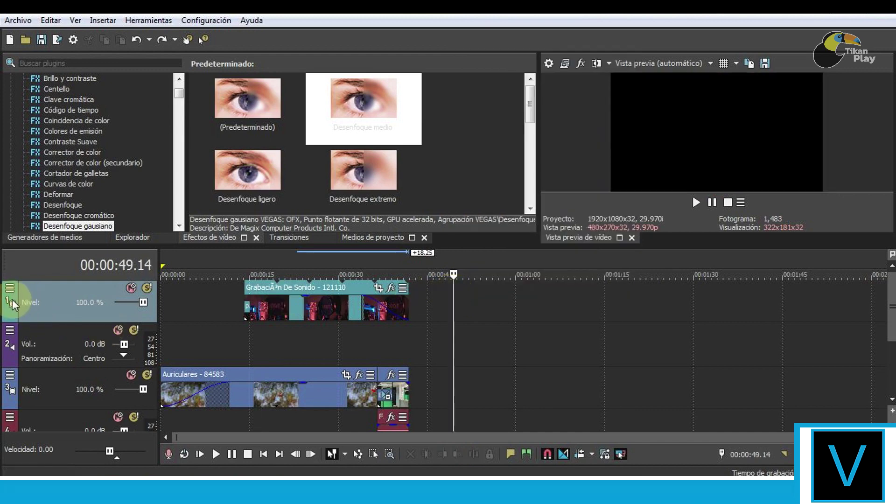
right_click(458, 310)
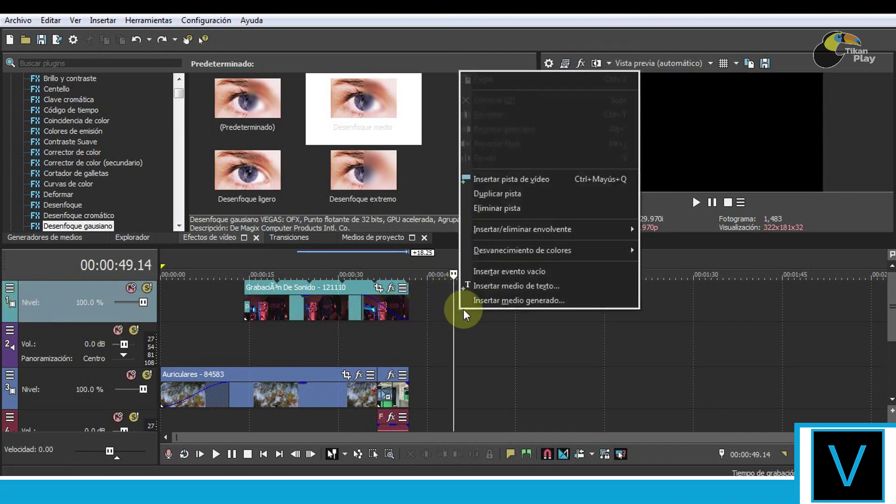
left_click(502, 181)
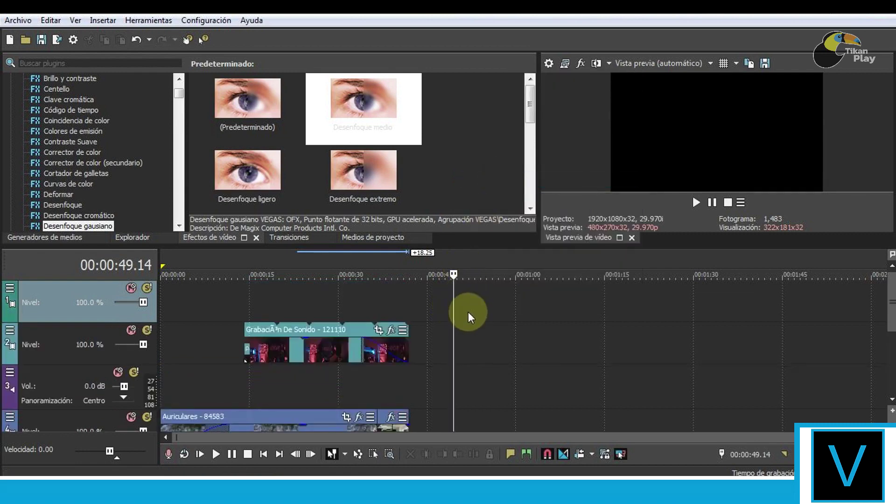
Insert a text media event on the new empty video track at 00:00:20.04, above the Grabación De Sonido clip
left_click(279, 311)
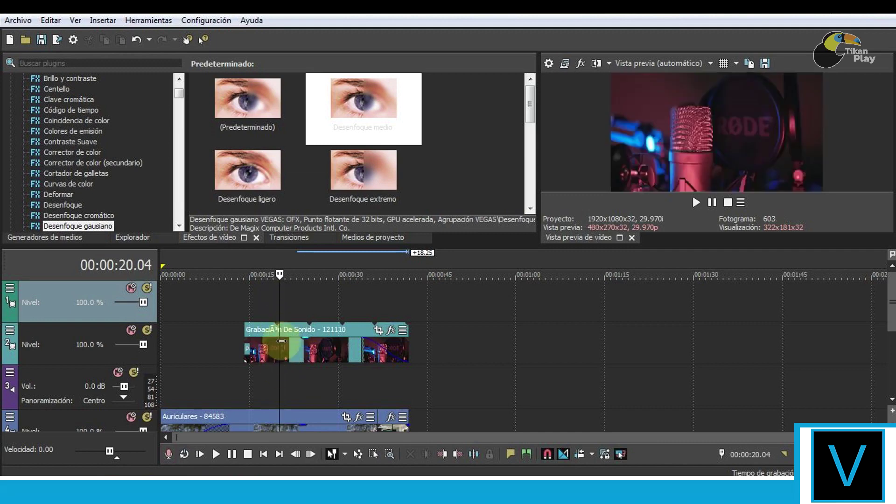
right_click(297, 306)
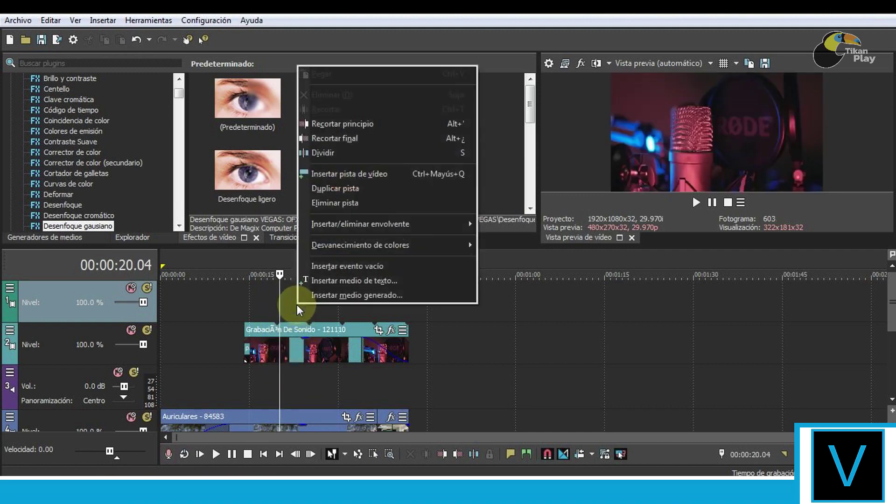
left_click(361, 282)
left_click_drag(313, 113, 309, 61)
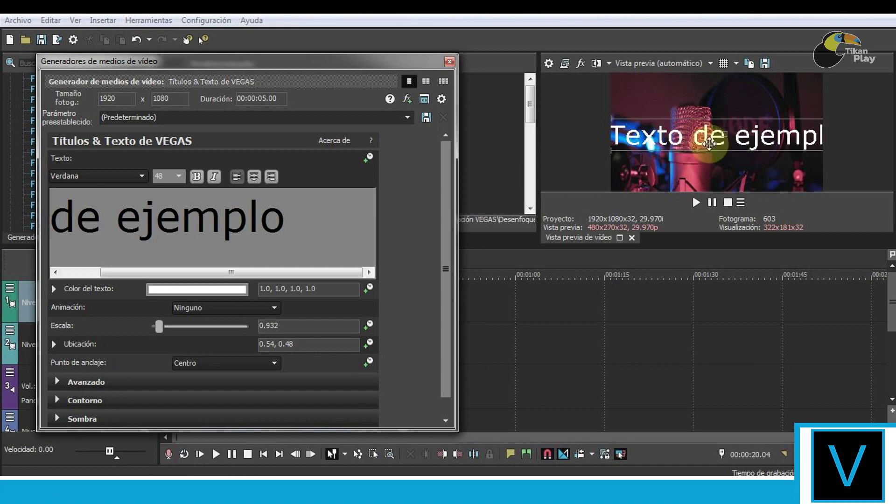
Reposition the sample text in the preview to about 0.52, 0.48 at about 0.945 scale, and set its font size to 35
left_click_drag(719, 142, 622, 122)
left_click_drag(679, 152, 663, 153)
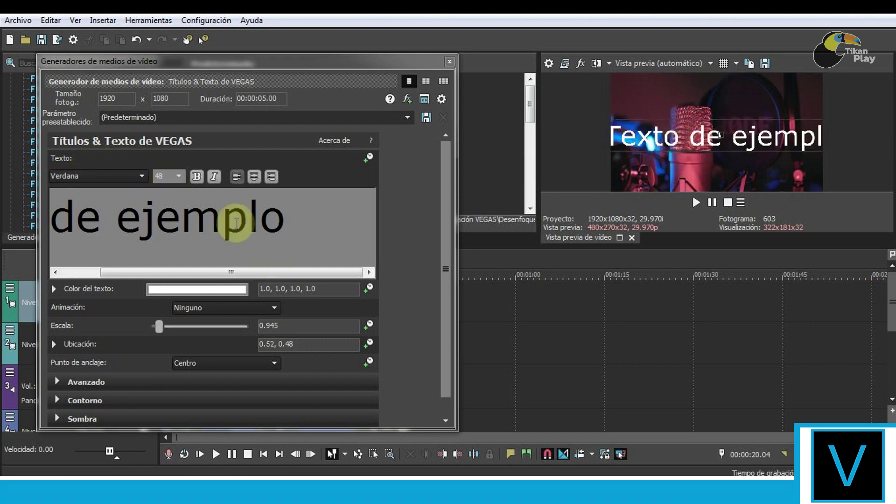
left_click(289, 228)
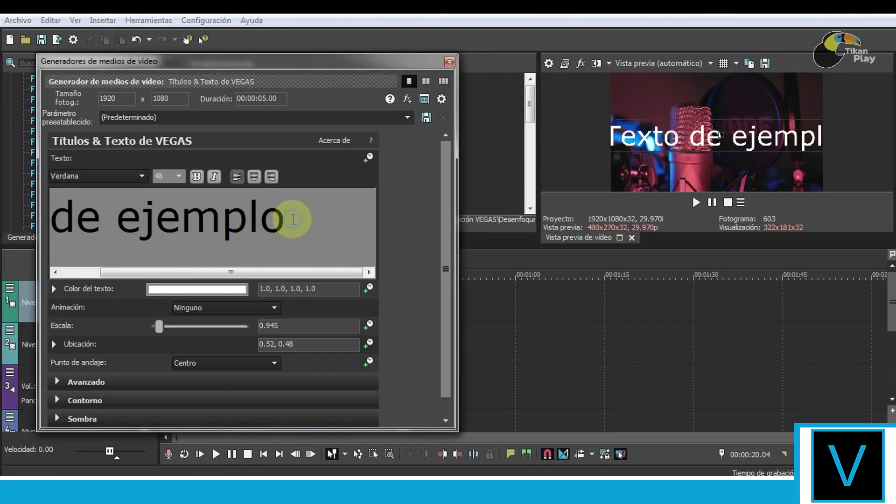
left_click_drag(291, 228, 9, 227)
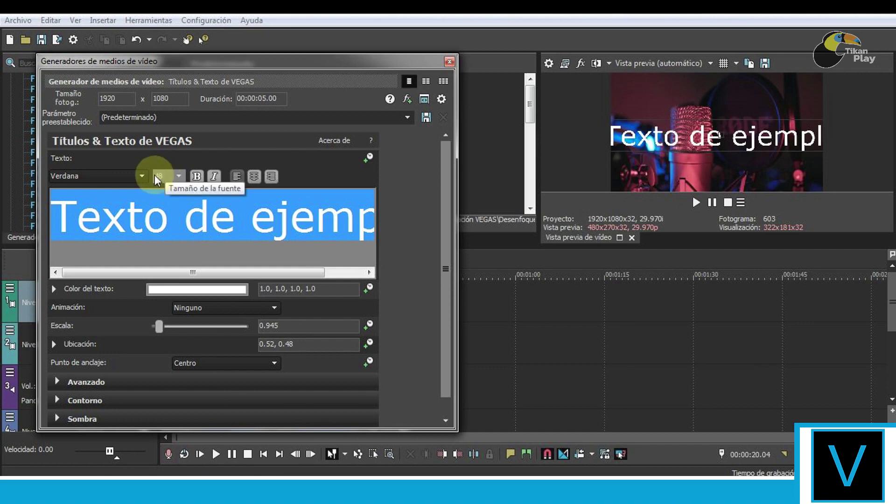
left_click(180, 177)
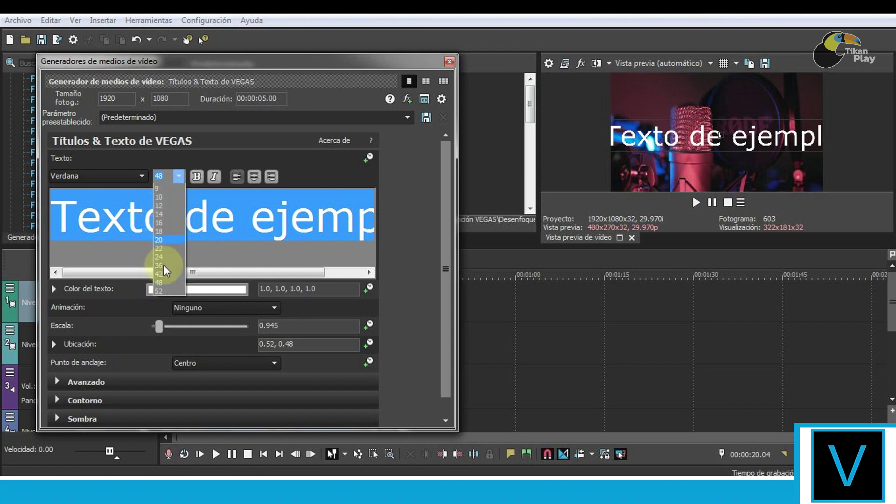
left_click(165, 176)
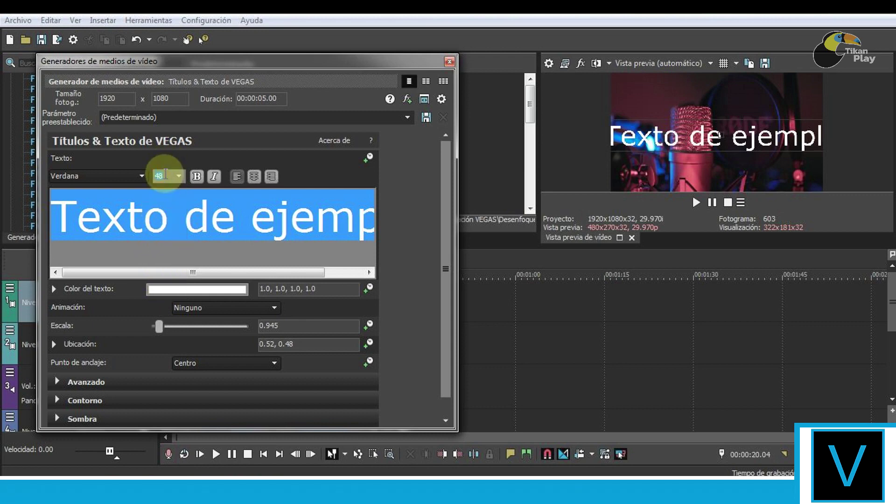
type("35")
key("Return")
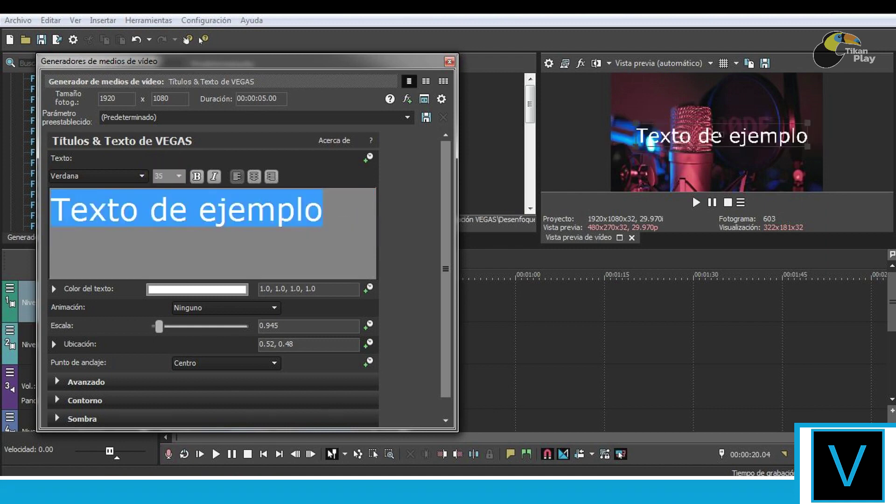
Try a font size of 25 on the sample text, and set it back to 35
key("BackSpace")
key("BackSpace")
type("25")
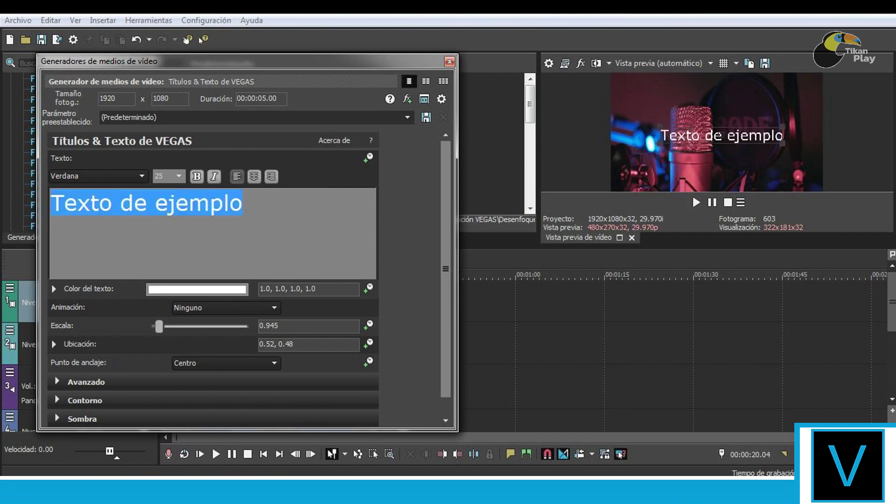
key("BackSpace")
key("BackSpace")
type("35")
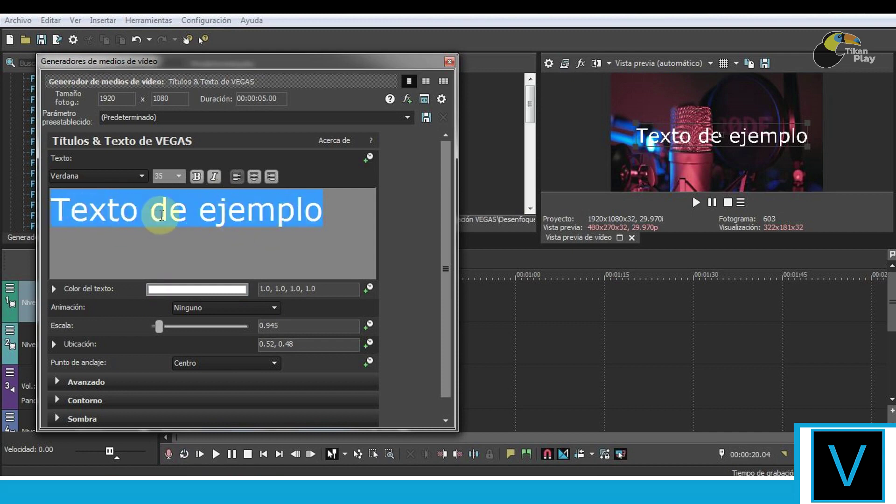
Try green, blue and magenta text colours, and finish with a near-white text colour of 0.89, 1.0, 1.0, 1.0
left_click(188, 289)
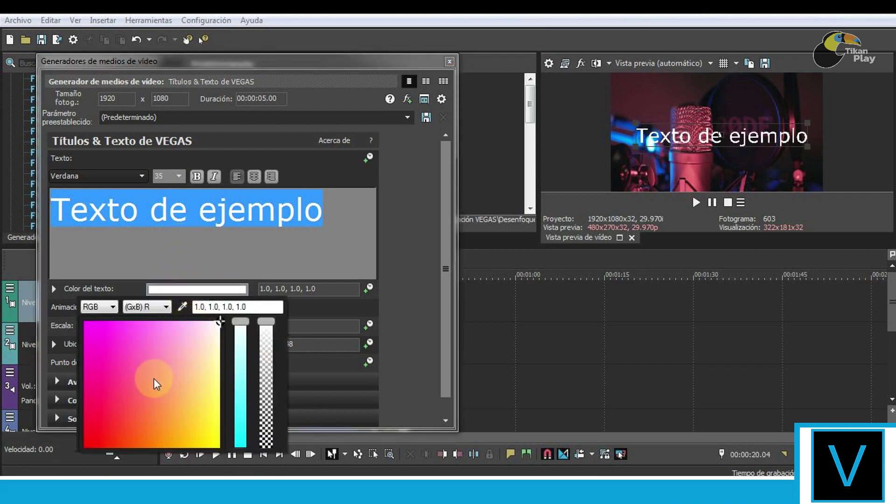
left_click(241, 430)
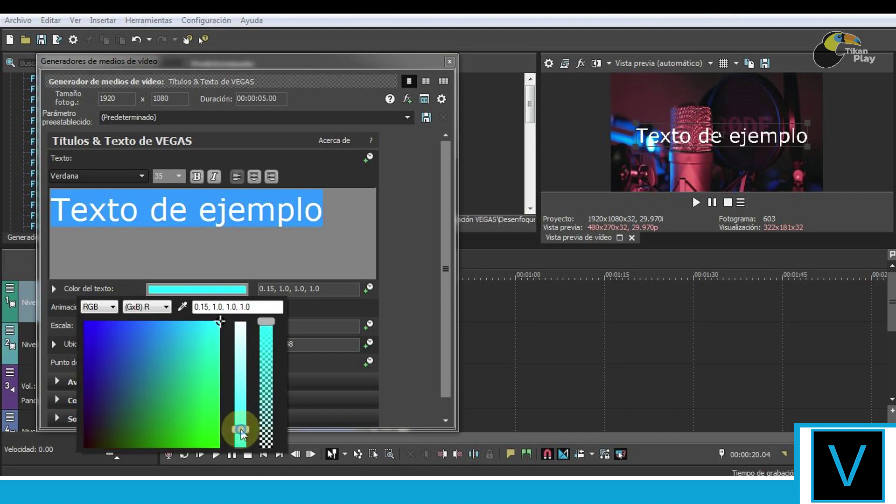
left_click(206, 427)
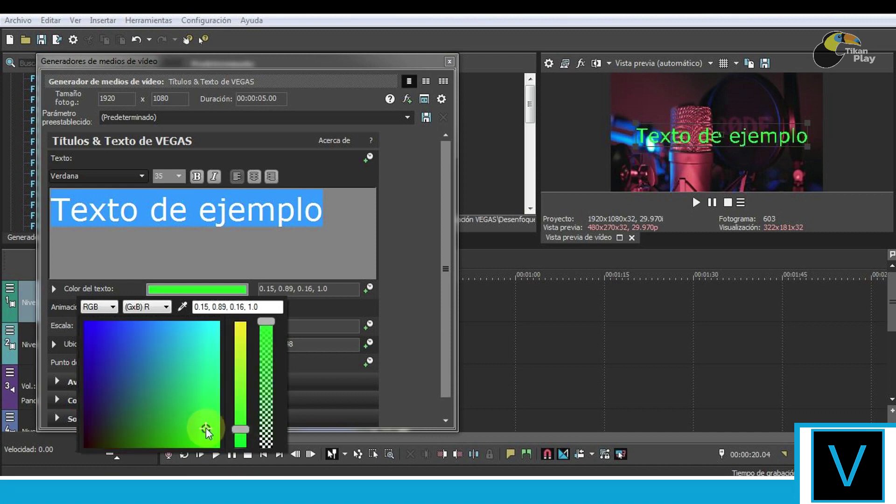
left_click(109, 352)
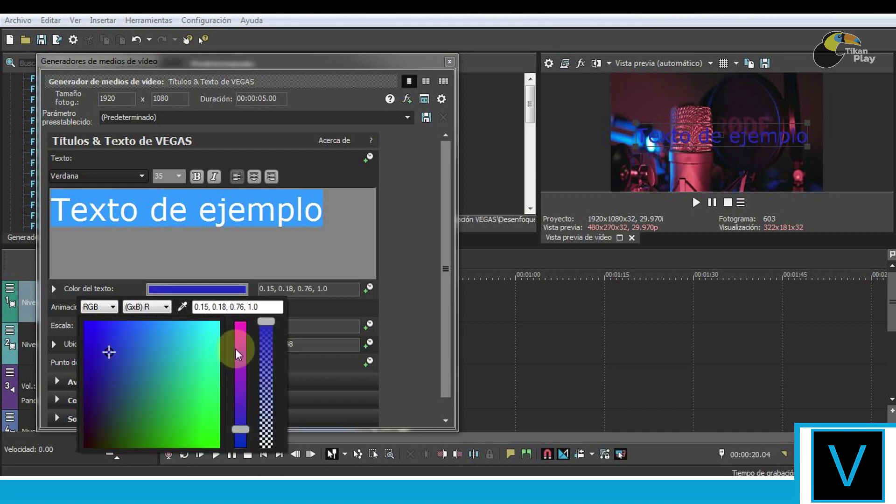
left_click(239, 335)
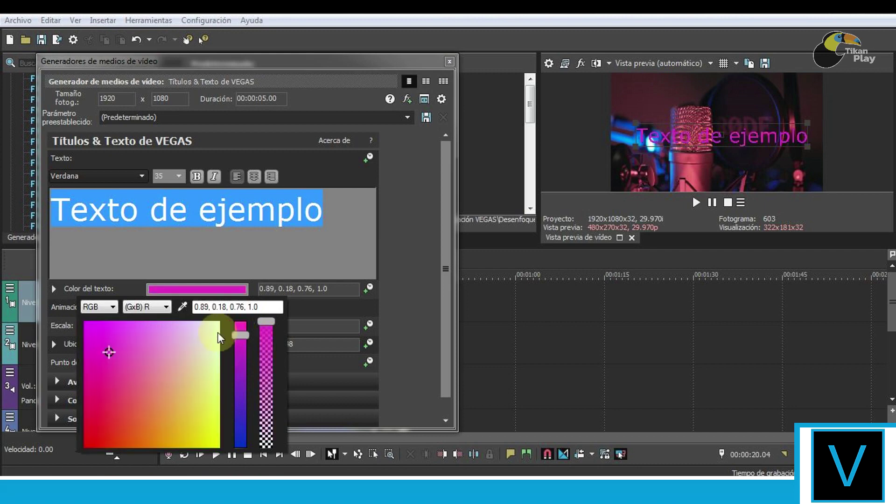
left_click_drag(207, 326, 243, 320)
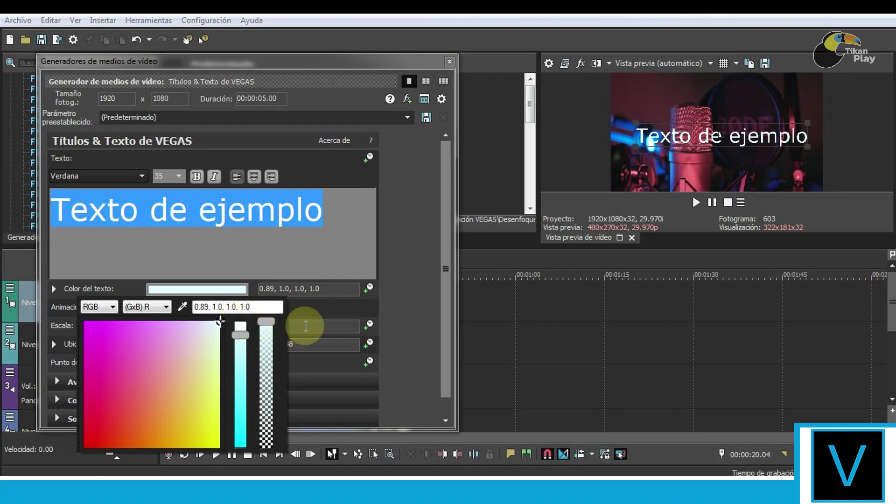
left_click(399, 231)
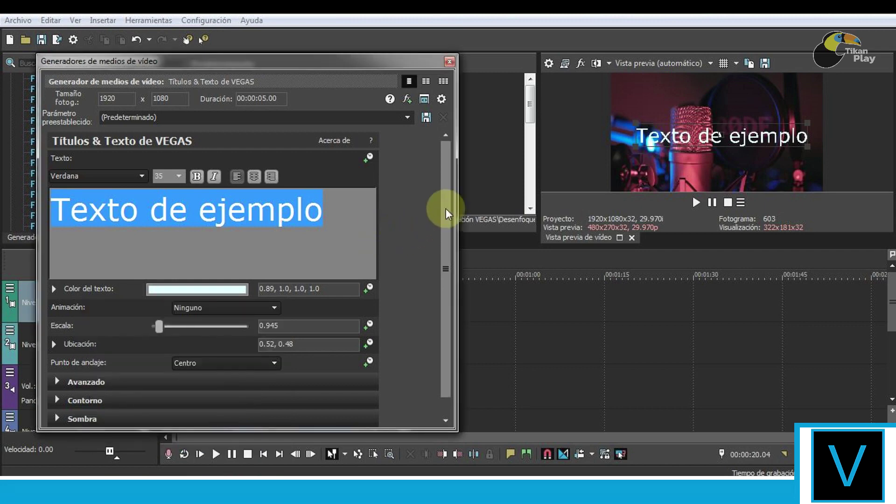
Set the text's outline colour (Contorno) to a red of about 1.0, 0.13, 0.19, 1.0
left_click_drag(448, 188, 448, 236)
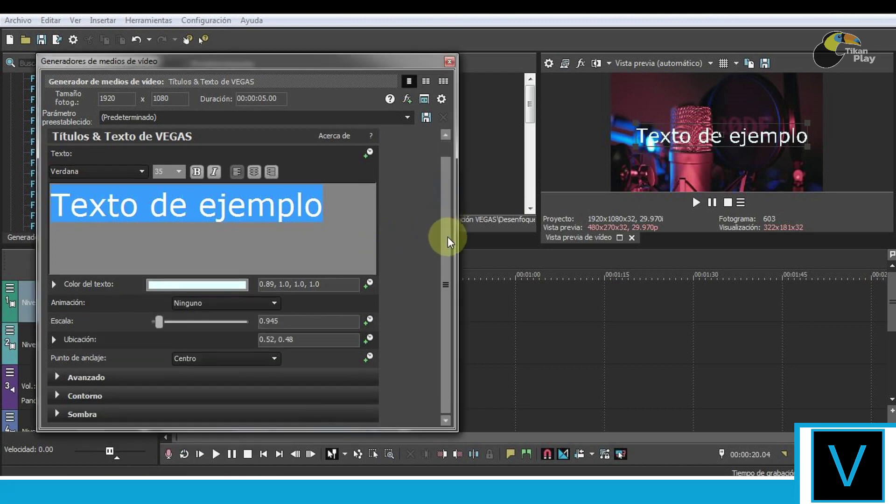
left_click(57, 396)
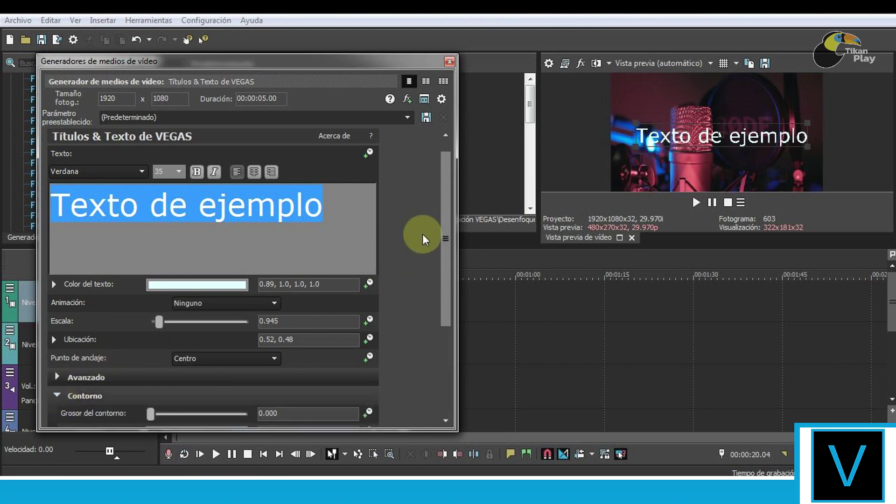
left_click_drag(448, 195, 225, 388)
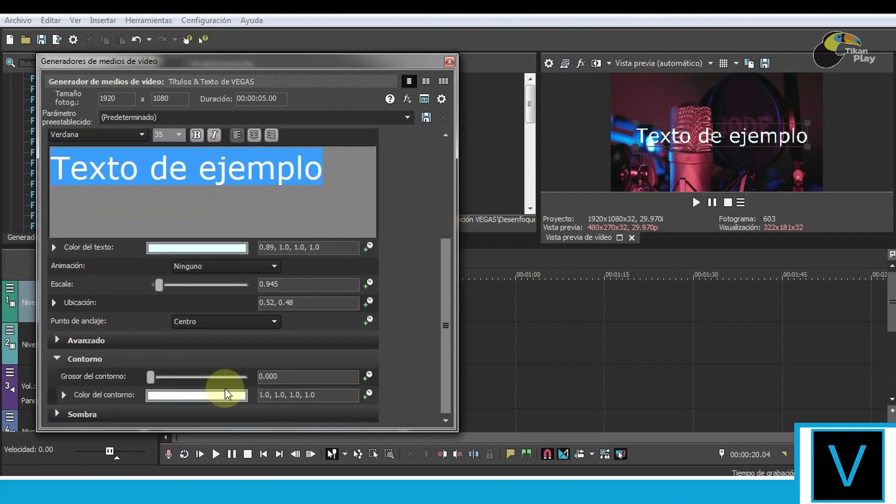
left_click(214, 395)
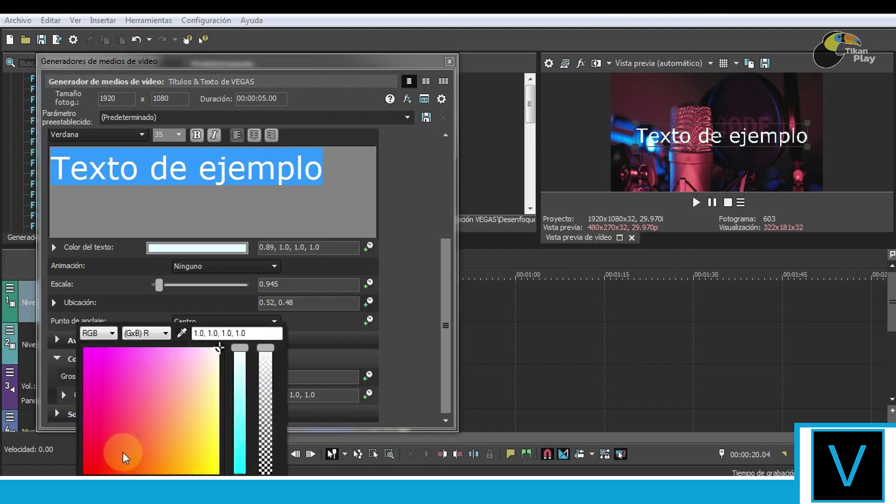
left_click(100, 450)
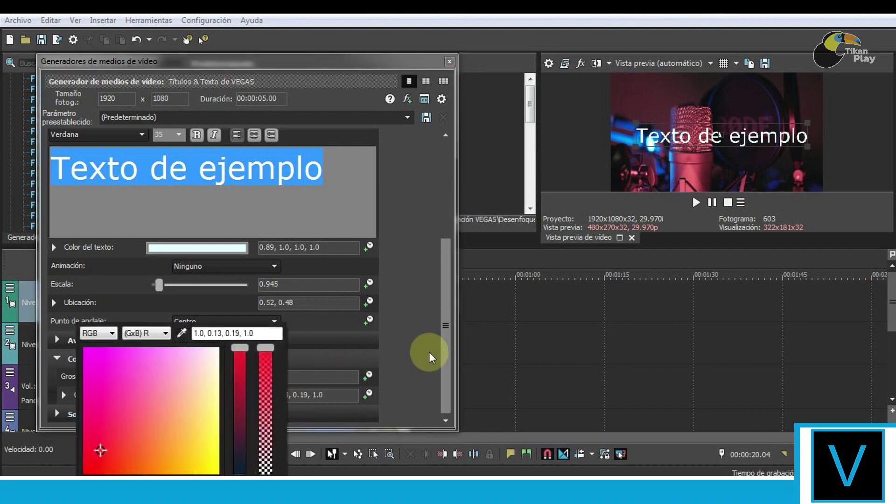
left_click(398, 306)
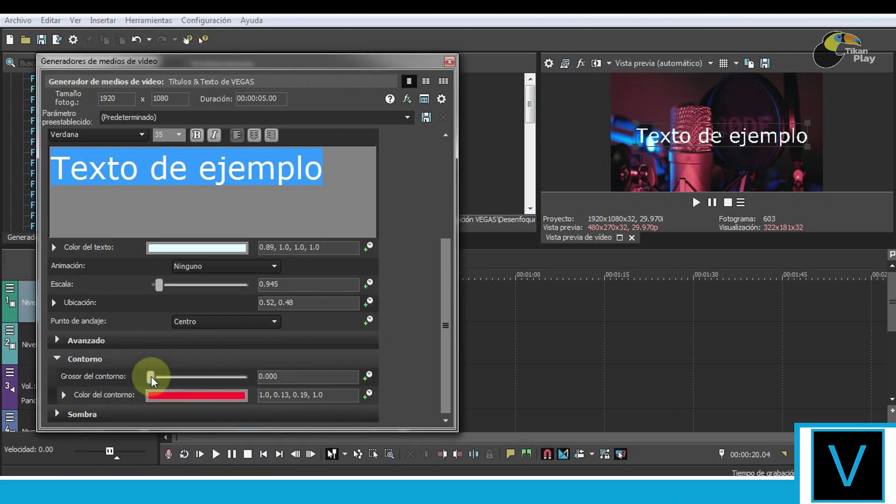
Try outline thicknesses of 10 and about 4 on the sample text, and set the thickness back to 0
left_click_drag(152, 376, 248, 381)
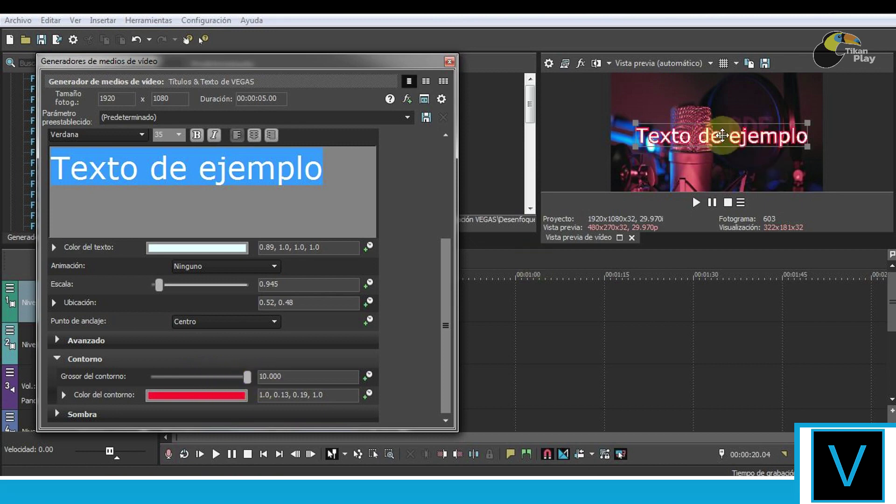
left_click_drag(250, 377, 192, 379)
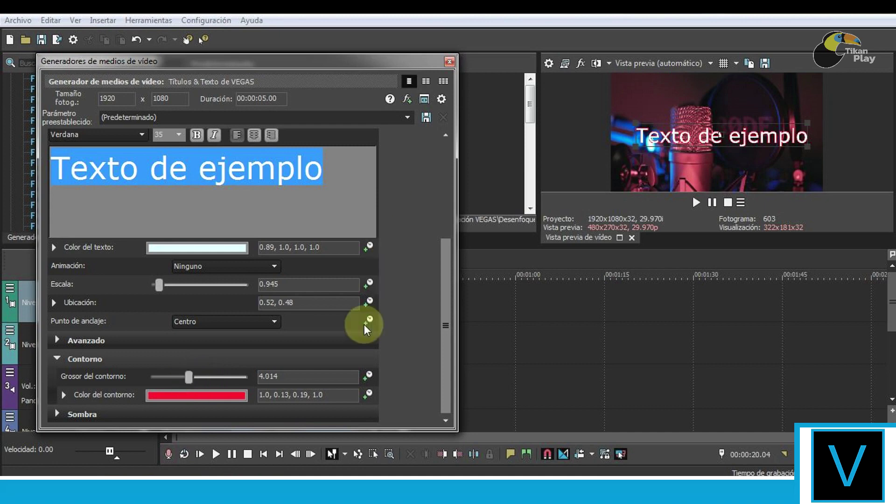
left_click(721, 144)
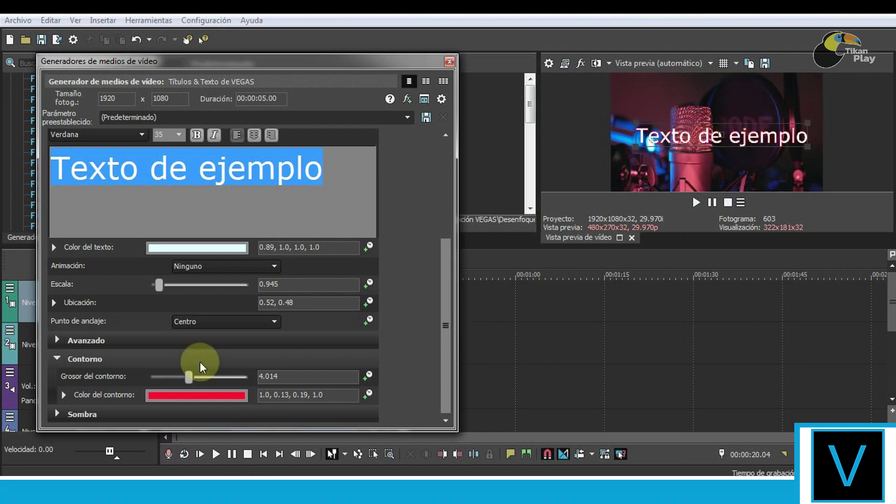
left_click_drag(188, 376, 112, 390)
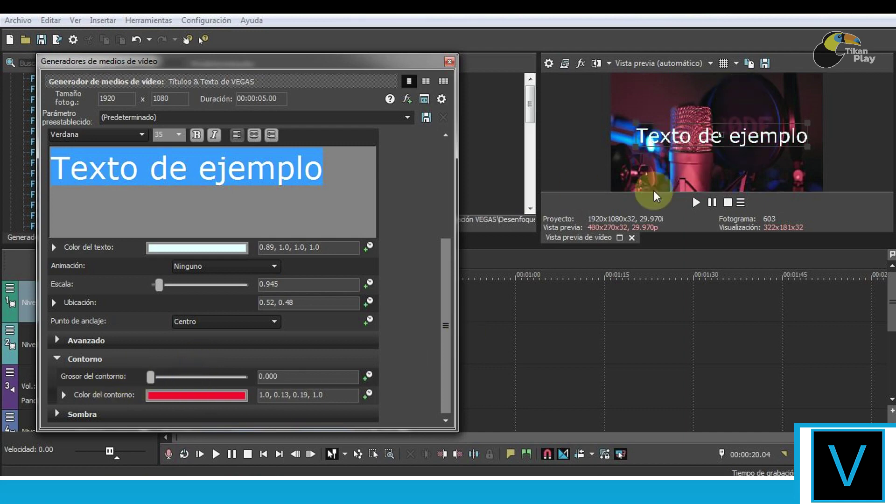
left_click(56, 359)
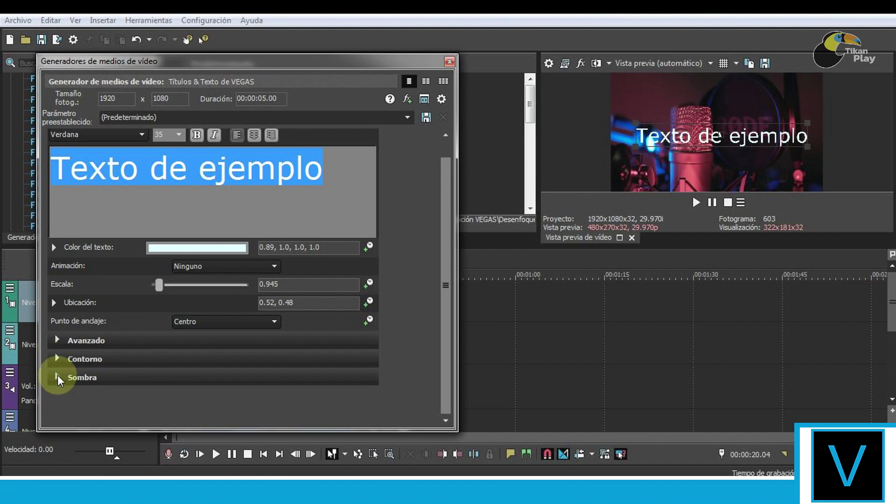
Try the shadow option (Activar sombra) on the sample text, and turn it off again
left_click(57, 377)
scroll(101, 327, "down", 1)
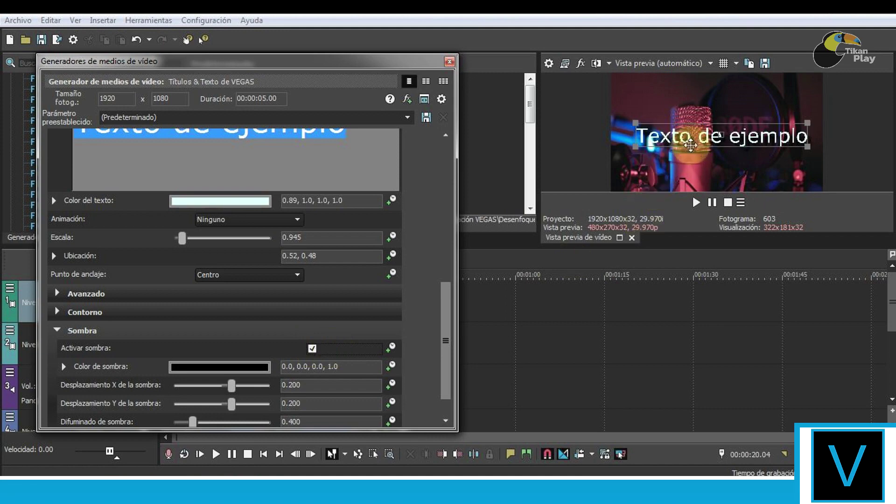
left_click(681, 195)
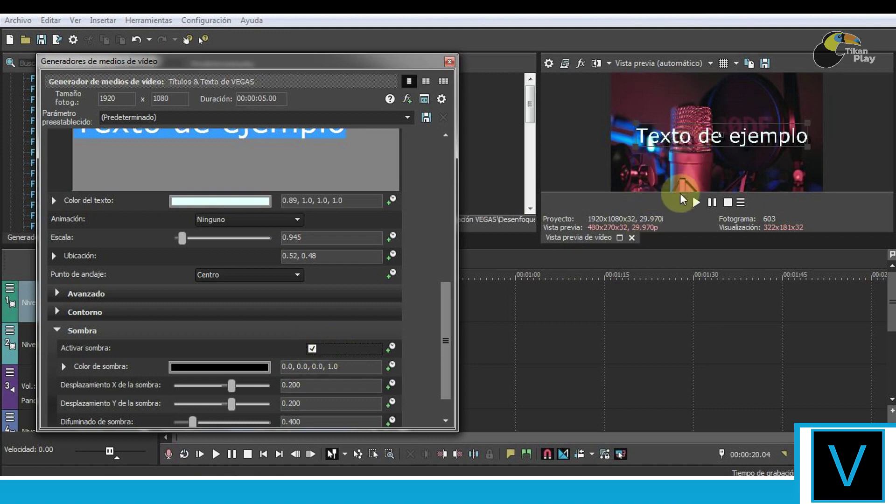
left_click(315, 353)
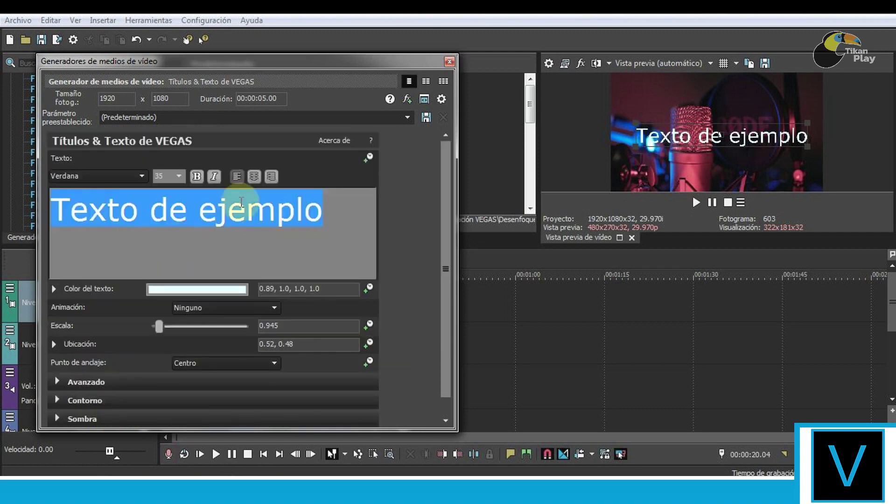
Change the sample text's font to Anton Regular, and close the media generator window
left_click(111, 174)
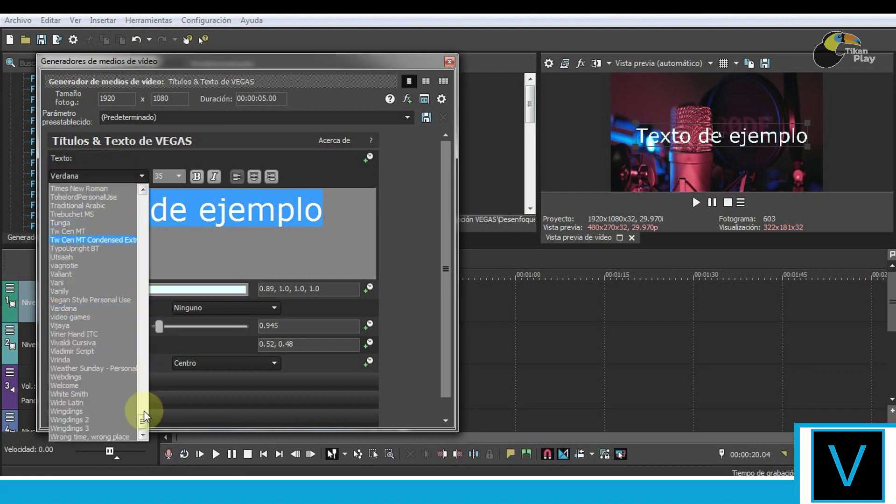
left_click_drag(145, 394, 144, 206)
left_click(77, 332)
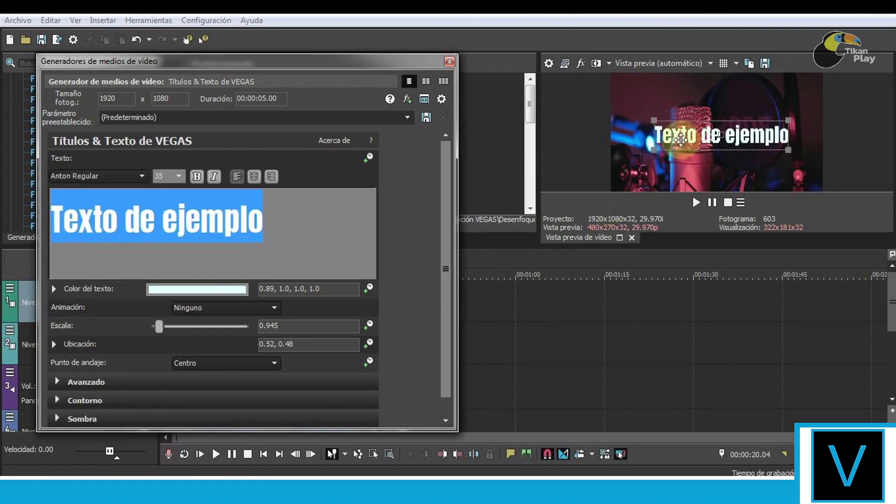
left_click(450, 61)
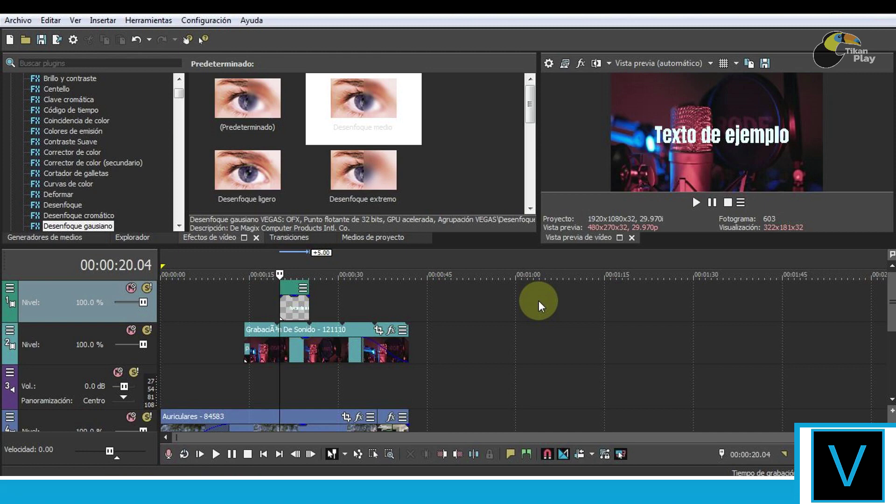
Extend the text event's end to match the end of the Grabación De Sonido clip, and add a fade-out to it
left_click(296, 308)
left_click_drag(314, 308, 409, 306)
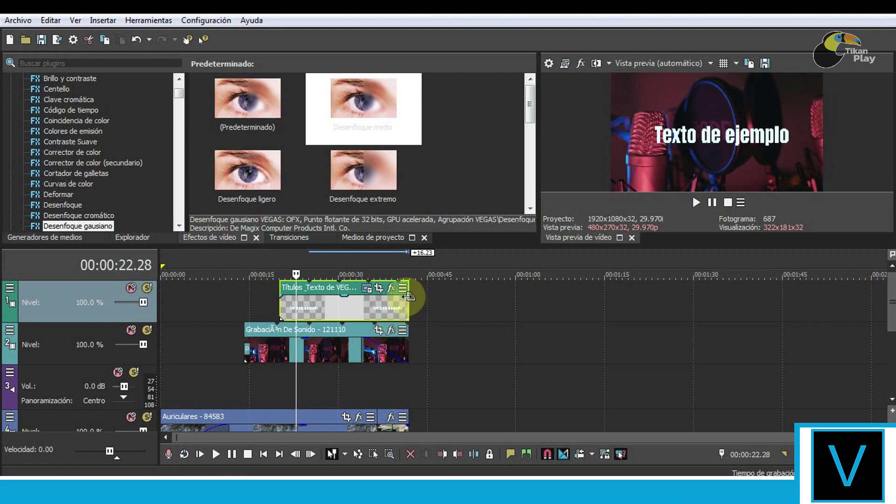
left_click_drag(409, 296, 362, 304)
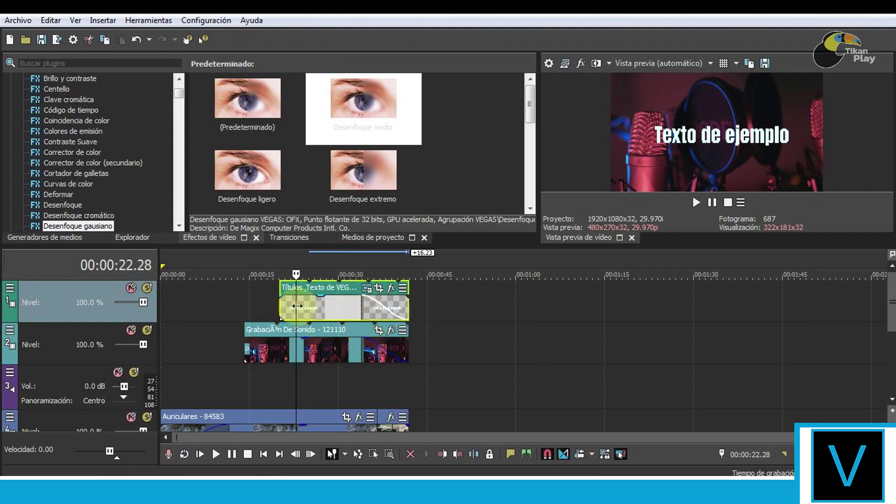
Extend the start of the text event earlier on the timeline by about 3 seconds 20 frames
left_click_drag(279, 307, 258, 310)
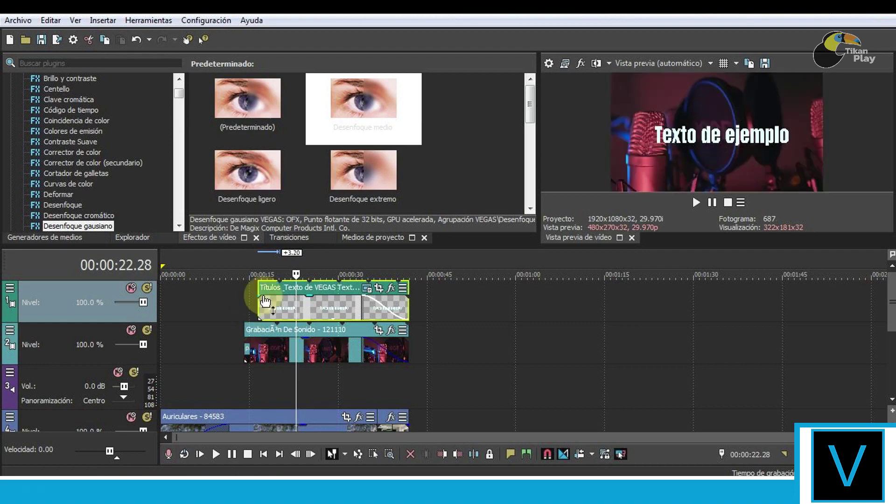
Apply the Mondrian preset of the Portales transition to the start of the text event, and close the effects window
left_click(282, 236)
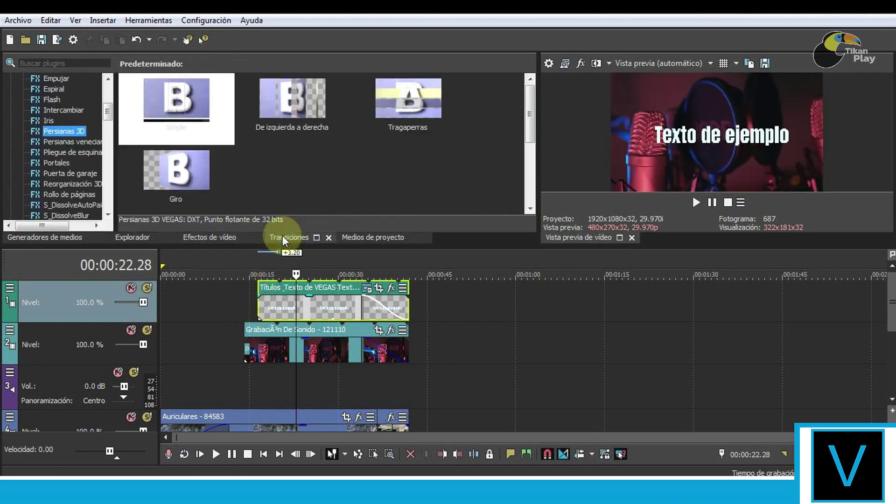
key("Down")
key("Down")
key("Down")
left_click(166, 133)
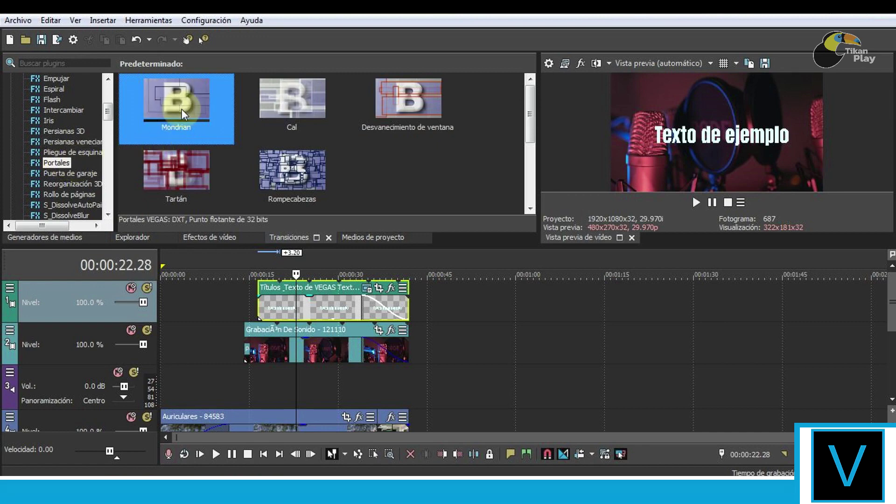
left_click_drag(174, 103, 259, 309)
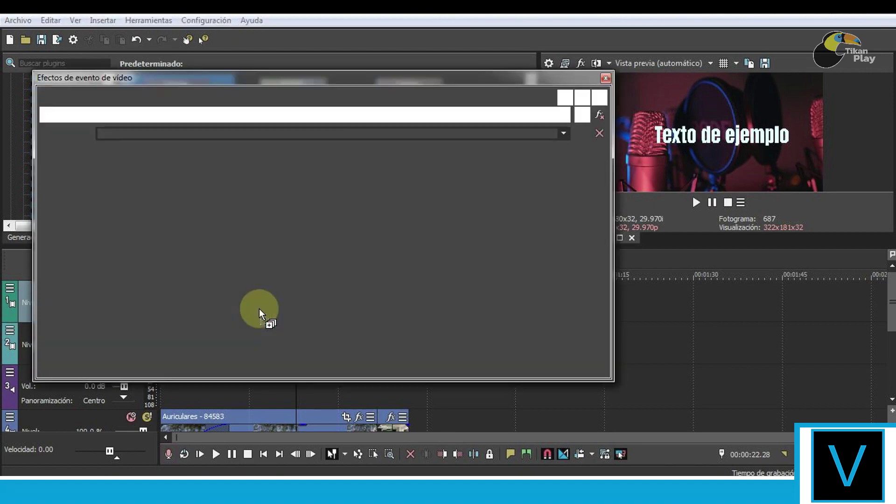
left_click(606, 78)
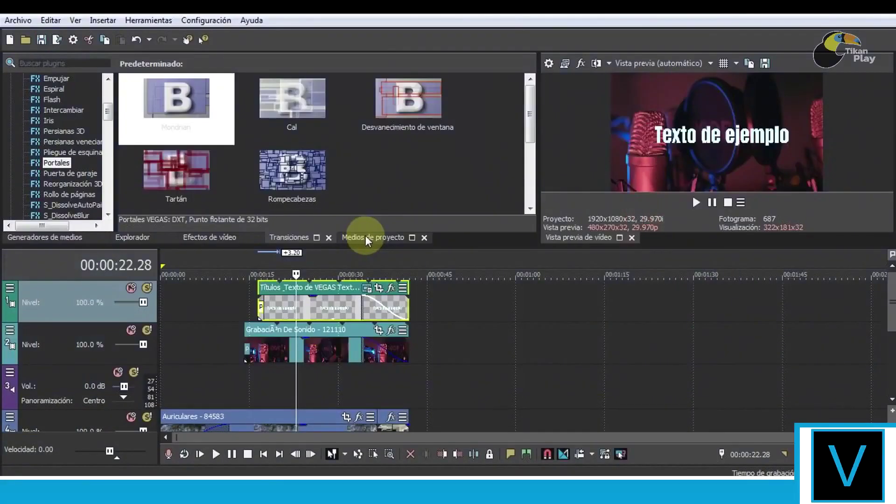
Add Late Truth - Audio Hertz.mp3 from the project media to audio track 3, starting at the beginning of the timeline
left_click(373, 236)
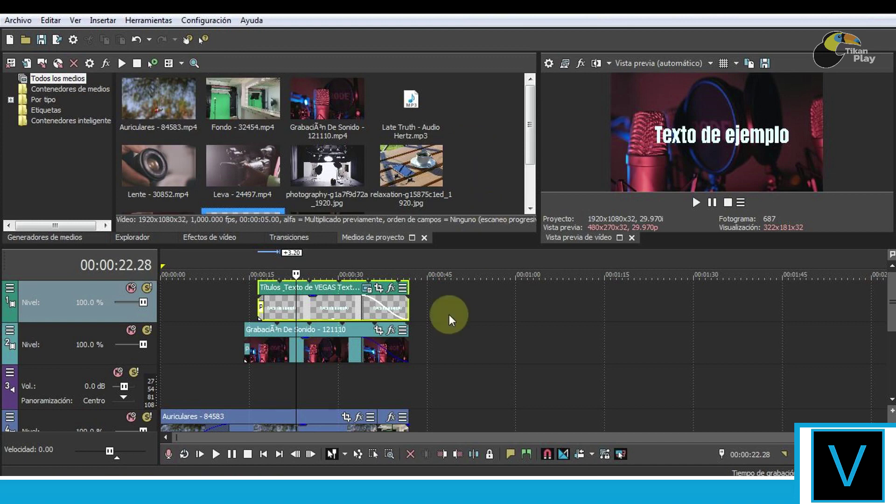
left_click(491, 394)
left_click(61, 373)
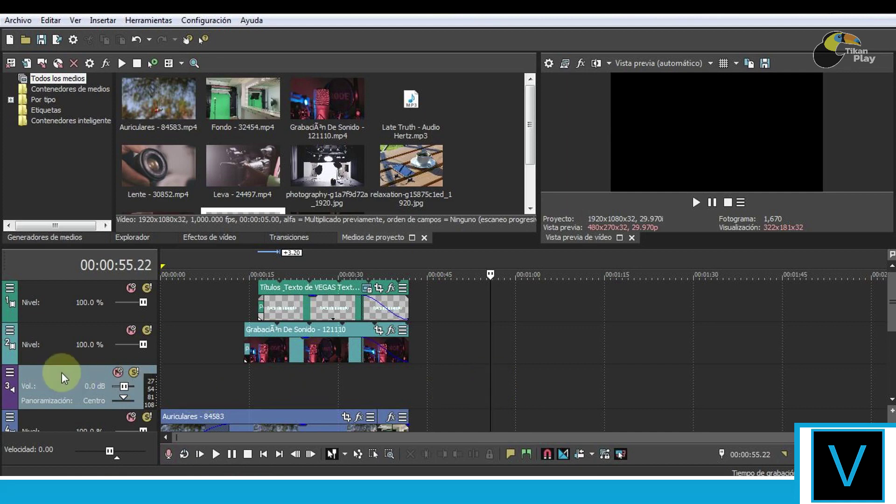
left_click(327, 396)
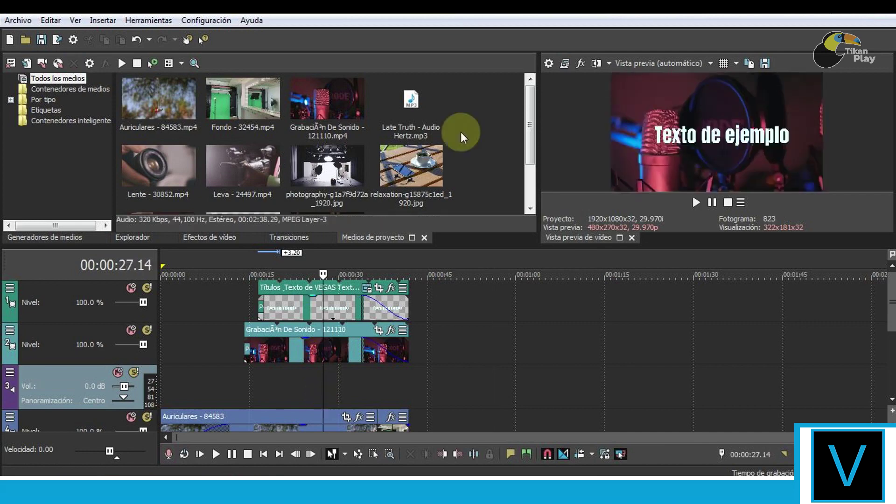
left_click(413, 114)
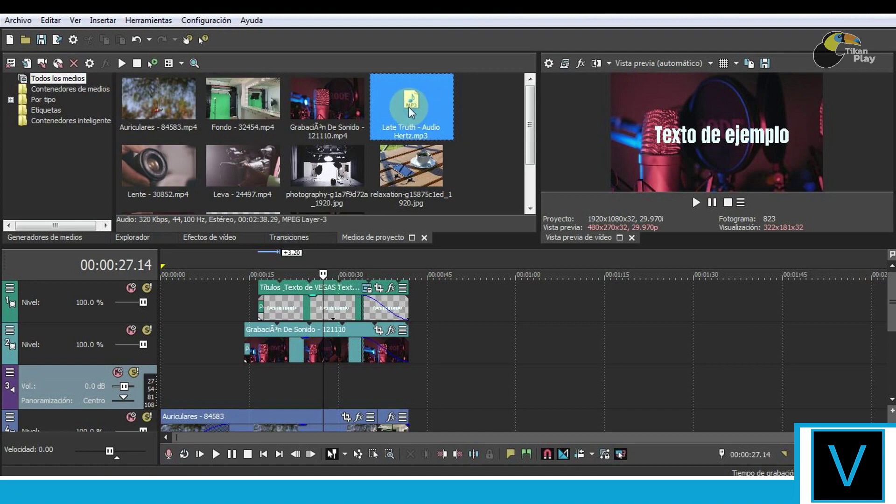
left_click_drag(409, 107, 292, 382)
scroll(293, 372, "down", 2)
left_click_drag(506, 402, 325, 378)
Split the Late Truth audio at 00:00:41.27, where the video clips end, and delete the part after the cut
left_click(326, 391)
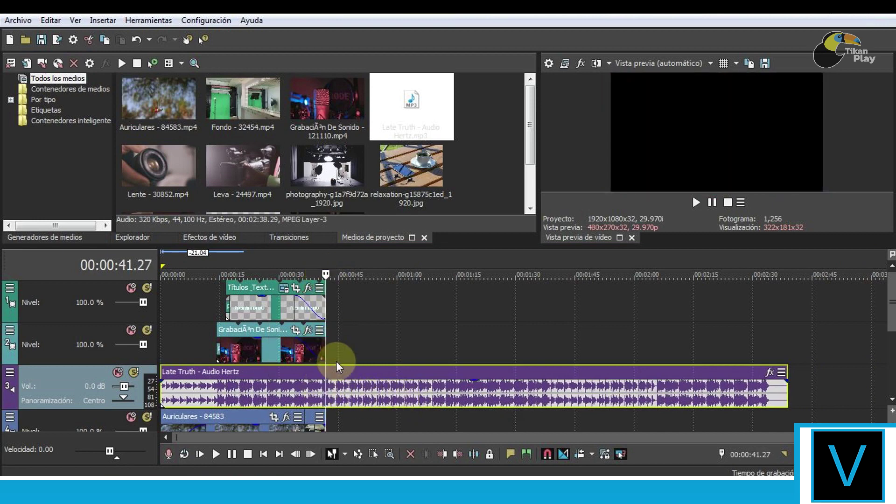
key("s")
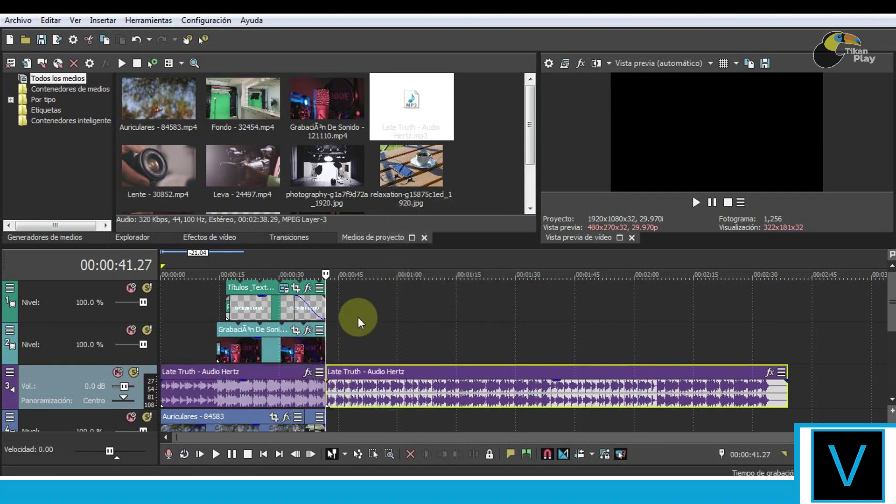
key("ctrl+z")
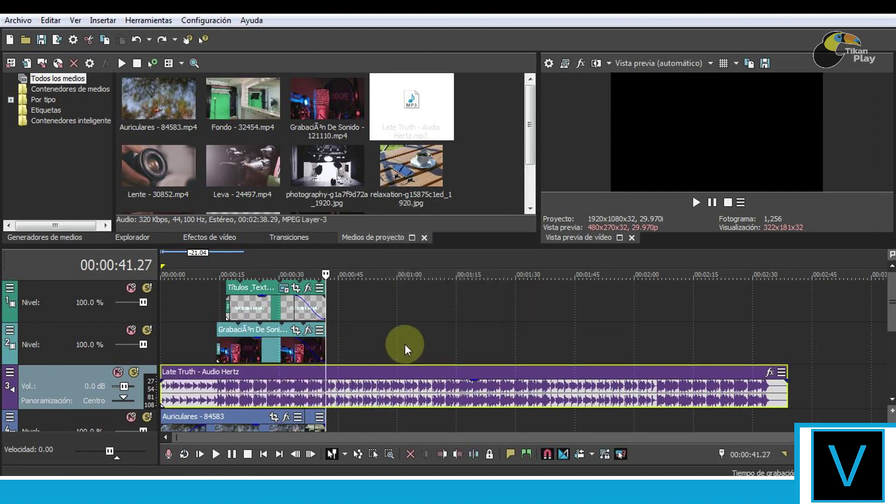
left_click(474, 453)
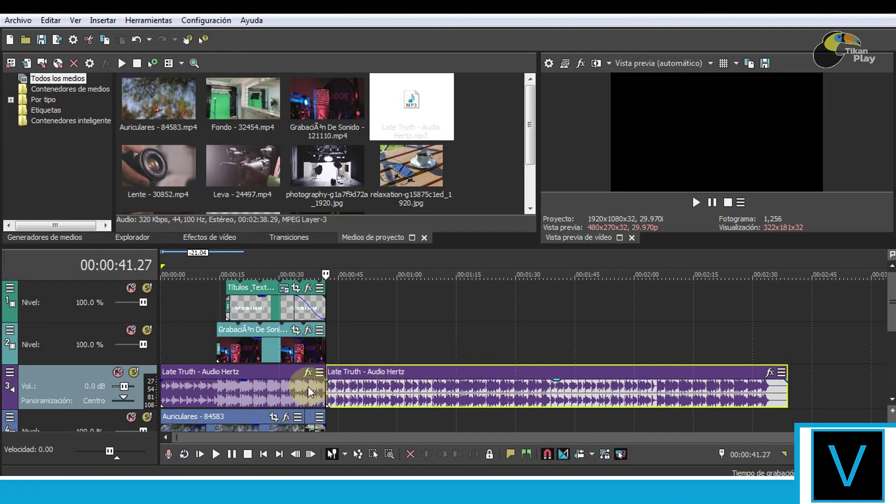
left_click(287, 371)
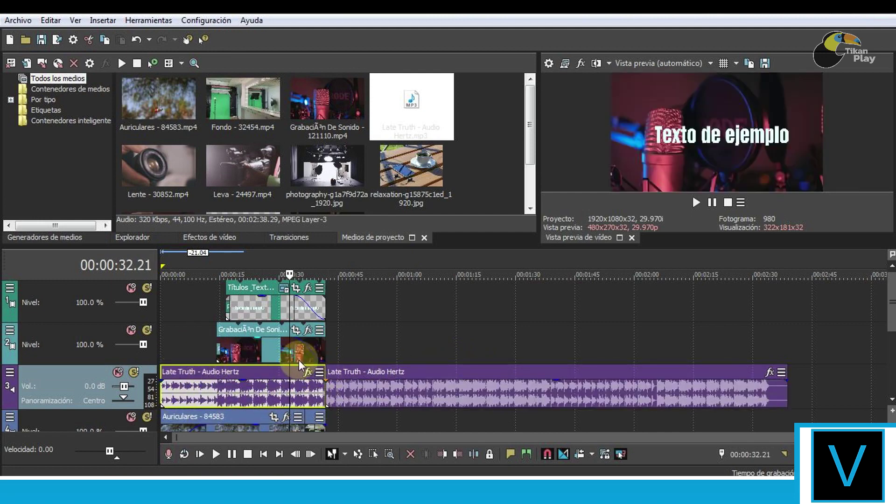
left_click(355, 386)
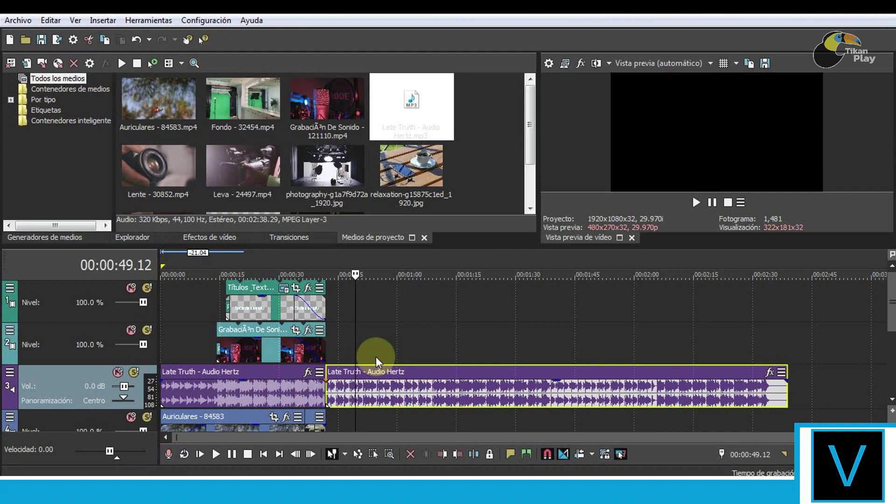
key("Delete")
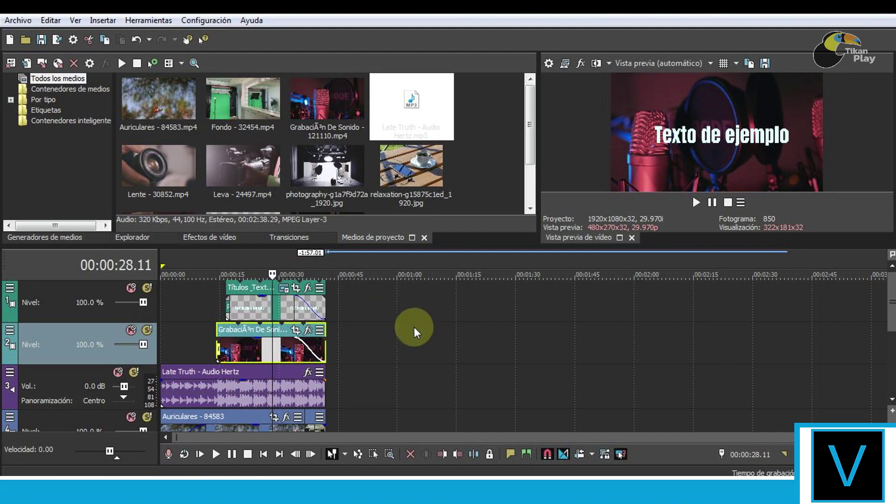
Replace the text event's wording with "Hola amigos", and close the media generator window
left_click(285, 288)
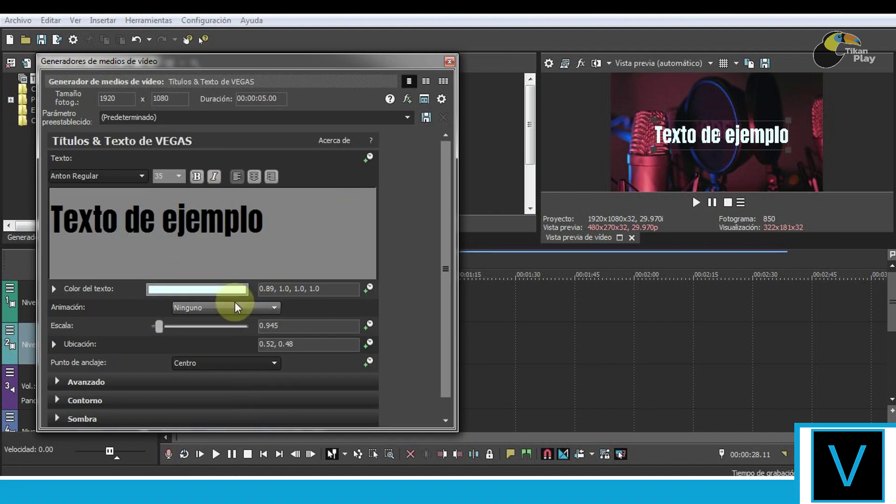
left_click_drag(301, 219, 42, 228)
key("BackSpace")
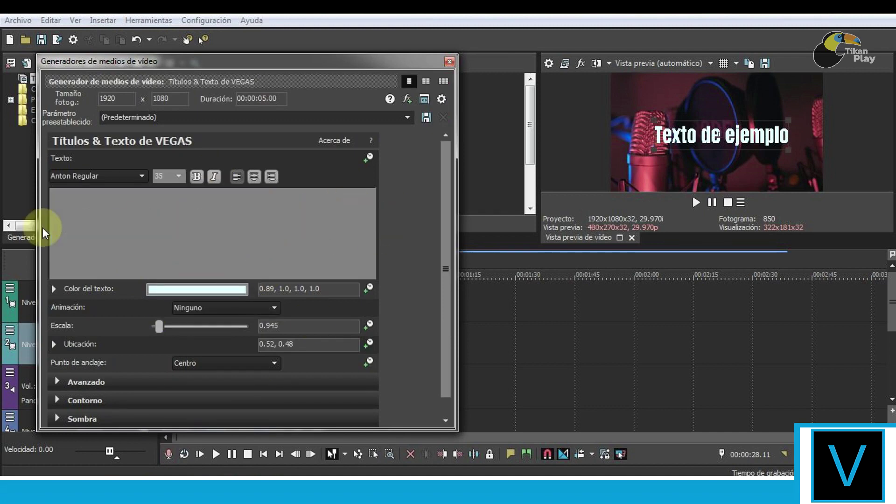
type("Hola amigos")
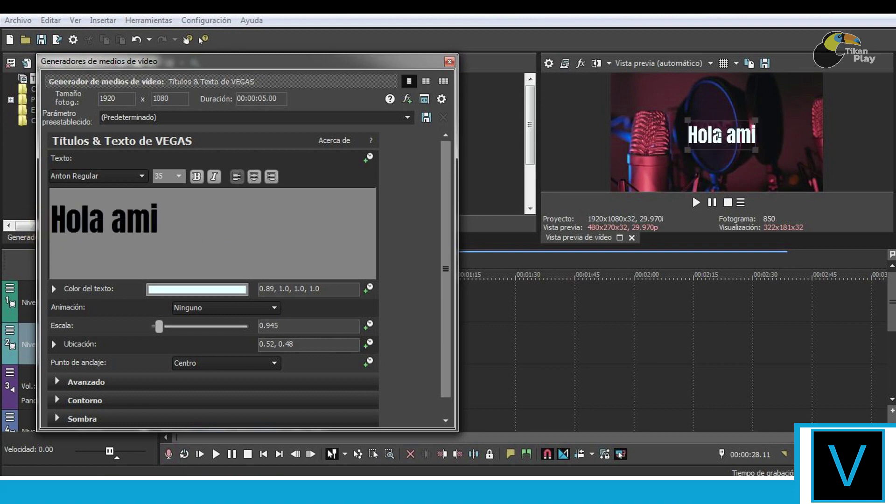
left_click(252, 85)
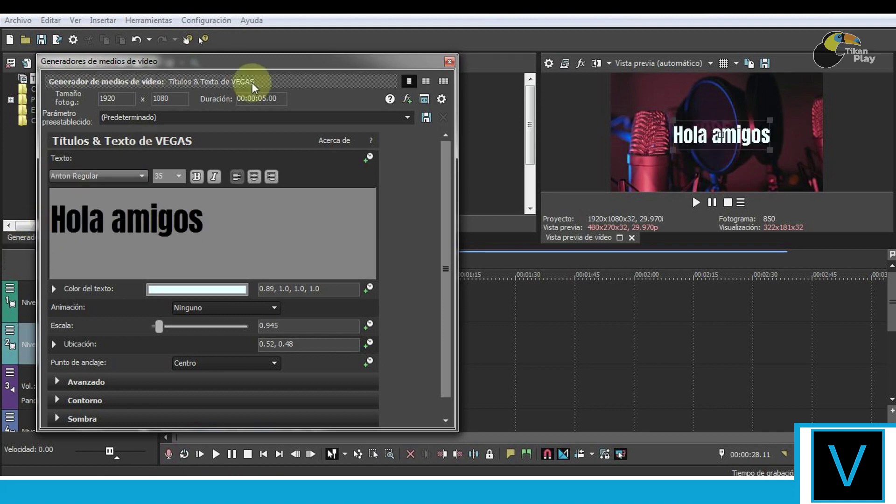
left_click(449, 61)
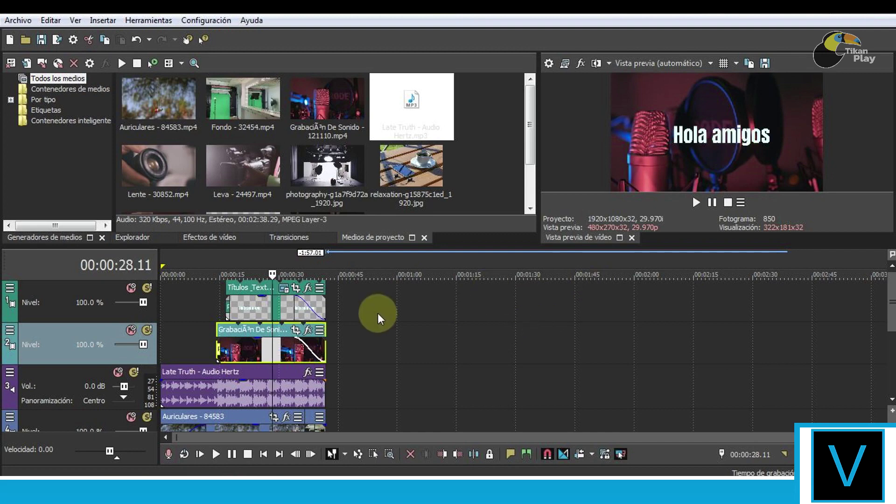
Add a white (Blanco) Color sólido event to track 2 after the Grabación De Sonido clip, and close its generator window
left_click(32, 236)
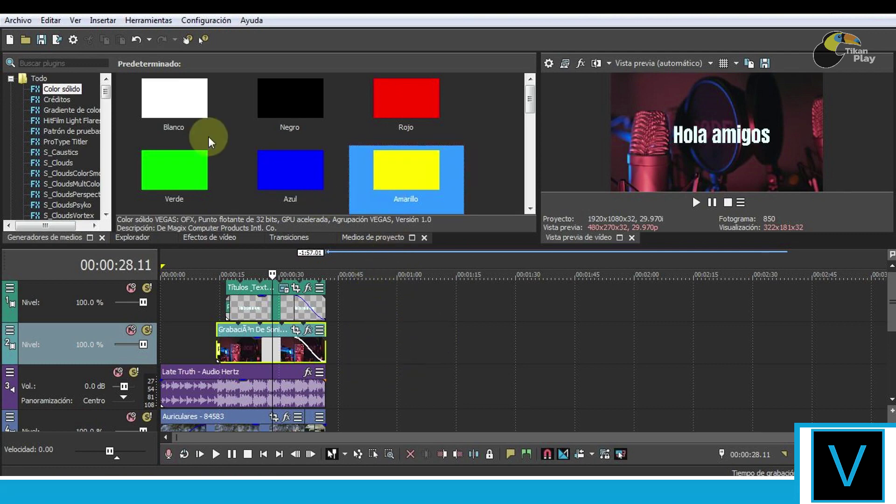
left_click_drag(170, 98, 360, 384)
mouse_move(368, 332)
left_mouse_down()
mouse_move(399, 348)
mouse_move(369, 350)
left_mouse_up()
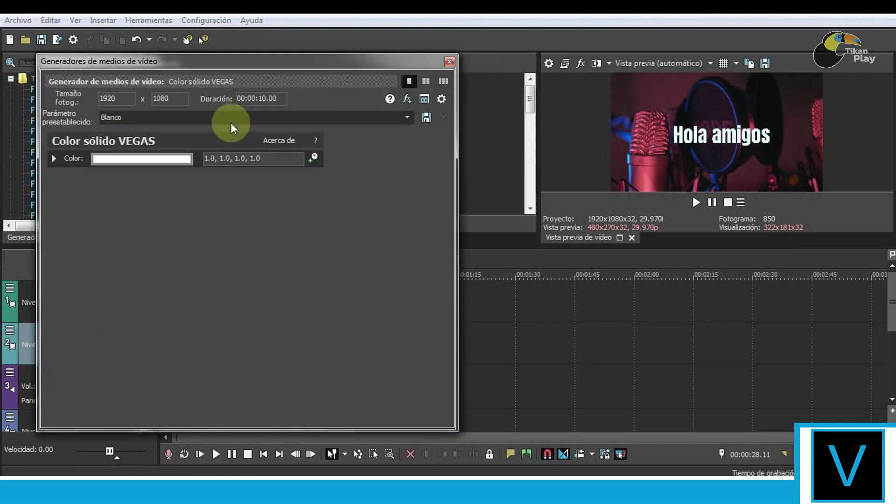
left_click(450, 61)
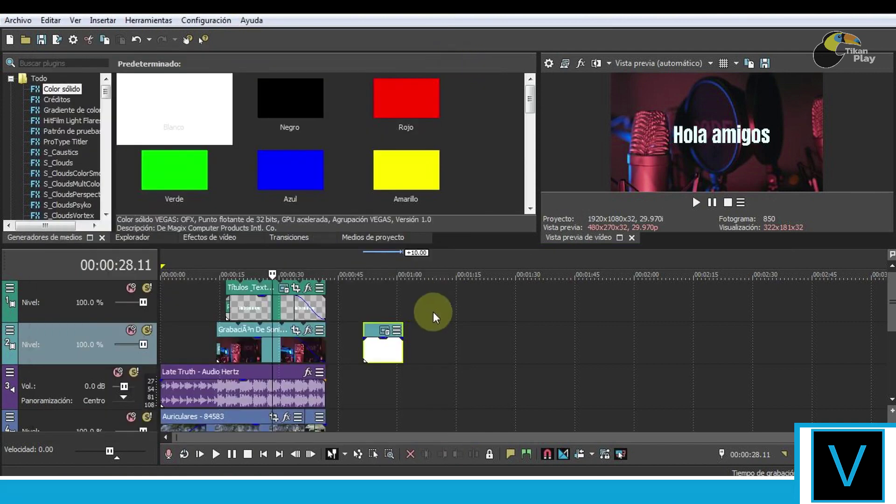
Move the white event on track 2 to overlap the end of the Grabación De Sonido clip by 2 seconds 24 frames
left_click_drag(387, 348, 391, 353)
left_click(387, 351)
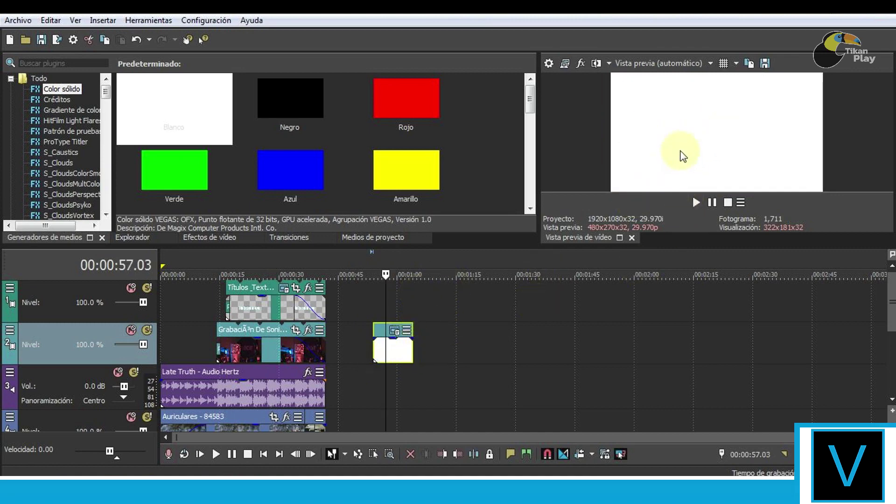
left_click_drag(390, 358, 352, 354)
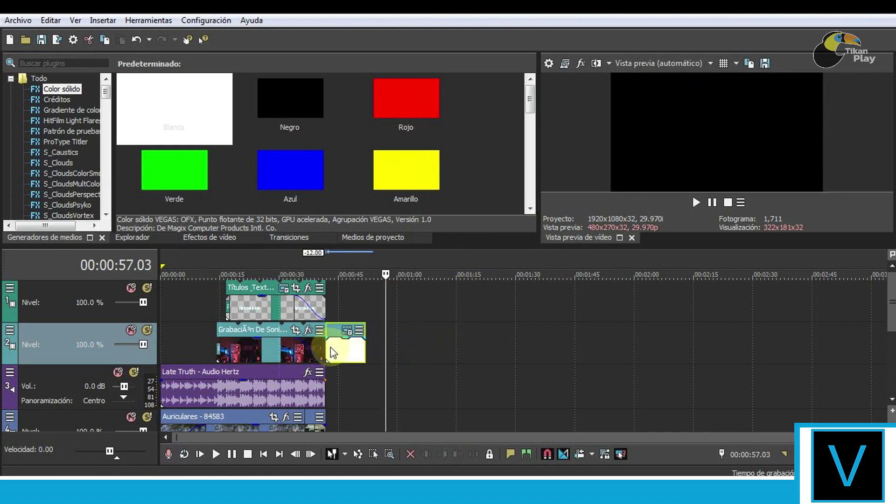
left_click(337, 354)
mouse_move(337, 354)
left_mouse_down()
mouse_move(321, 357)
mouse_move(333, 354)
left_mouse_up()
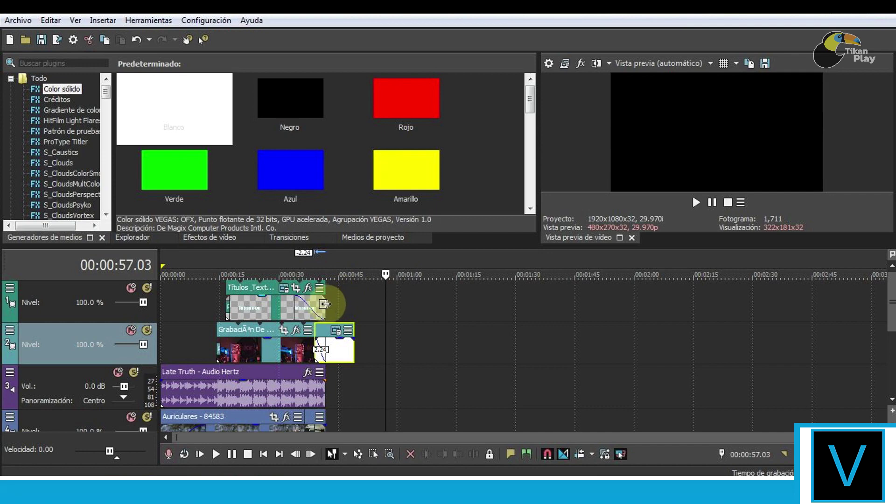
Insert a new text event on track 1 at 00:00:41.27, right after the existing text, reading "Fin del video"
left_click(326, 304)
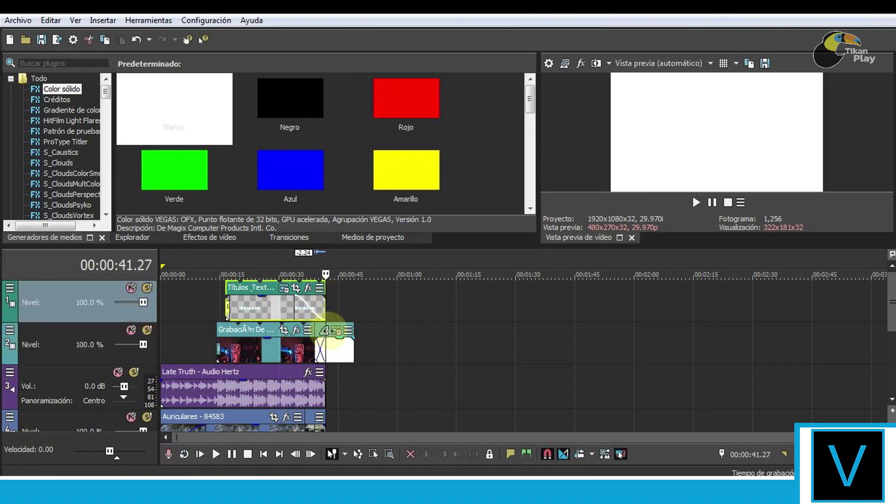
right_click(341, 309)
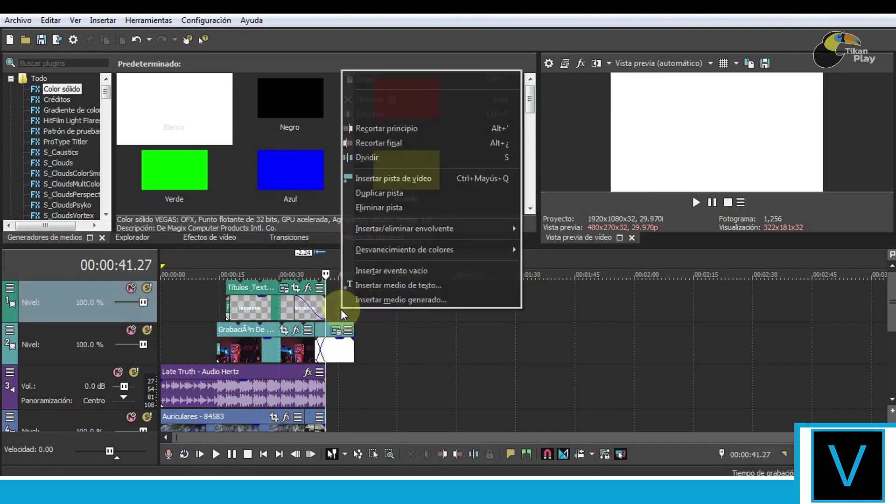
left_click(385, 288)
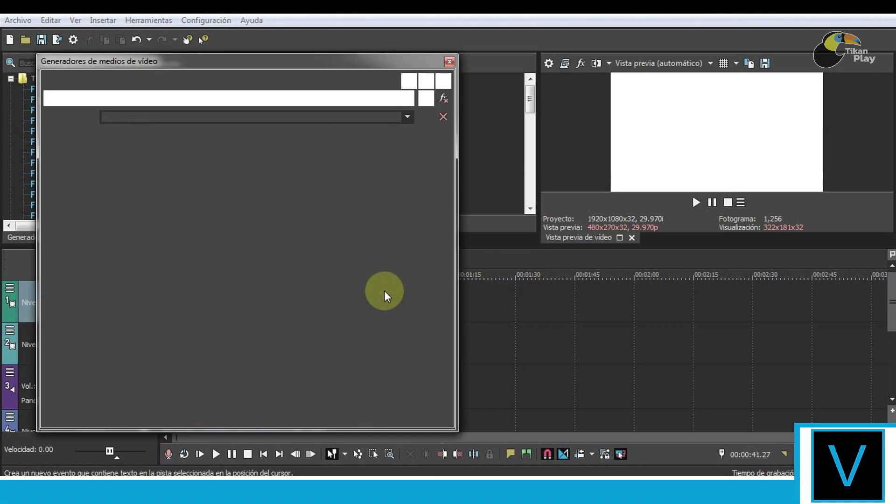
key("Delete")
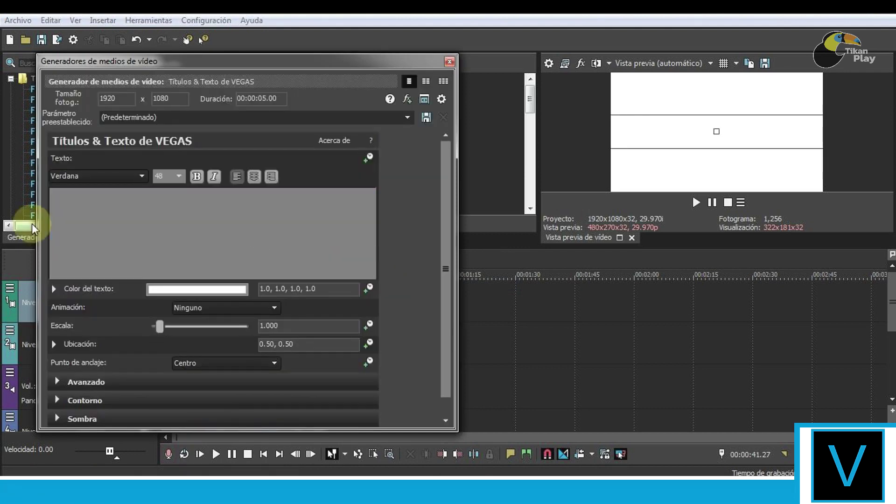
type("Fin del video")
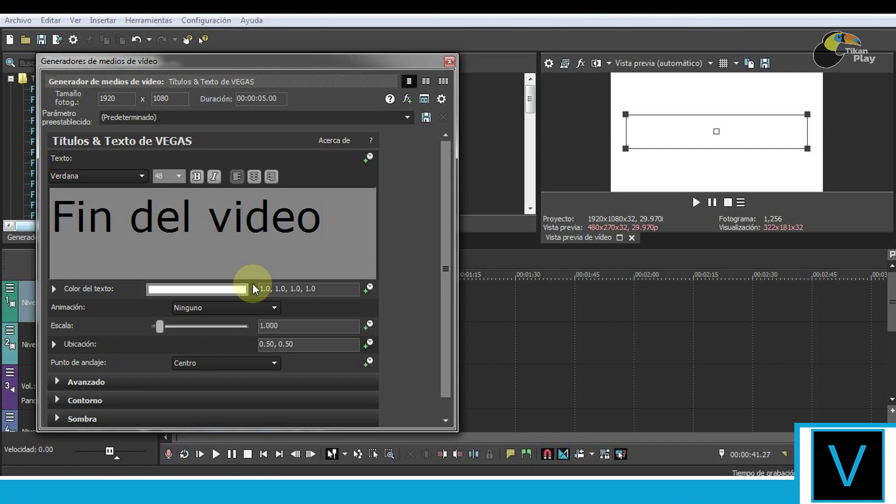
Set the "Fin del video" text color to red (1.0, 0.32, 0.21, 1.0)
left_click_drag(360, 240, 26, 247)
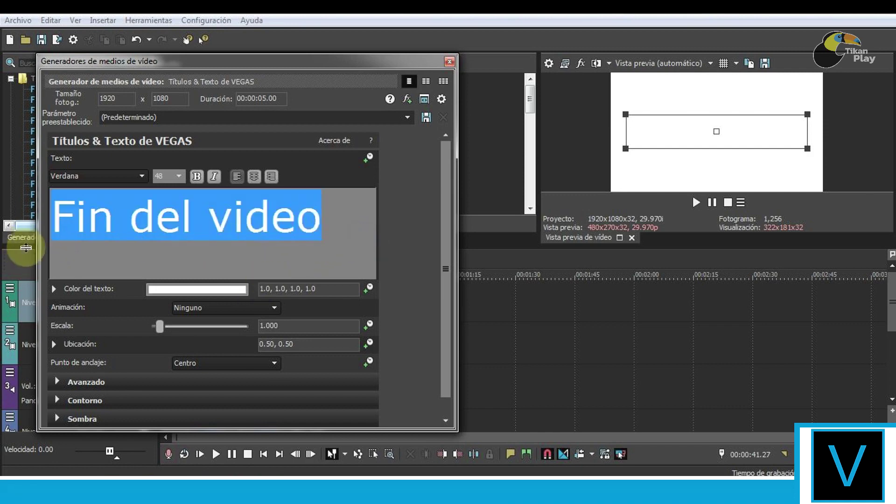
left_click(194, 290)
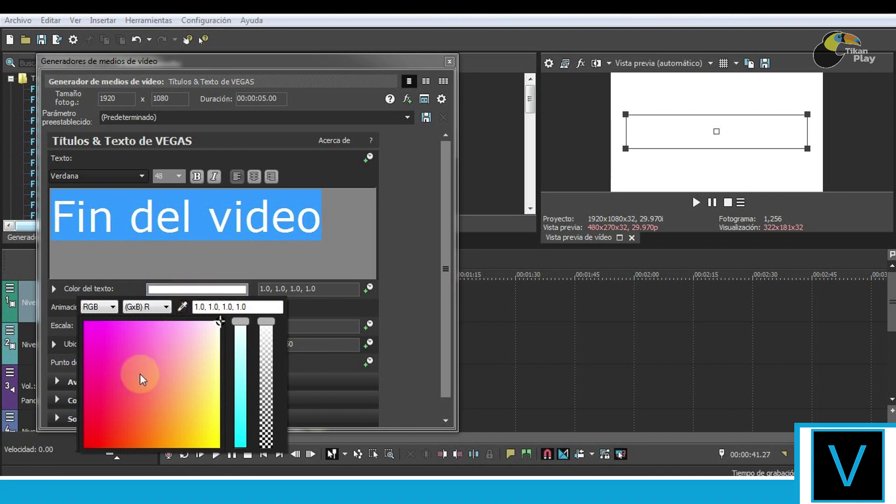
left_click(127, 421)
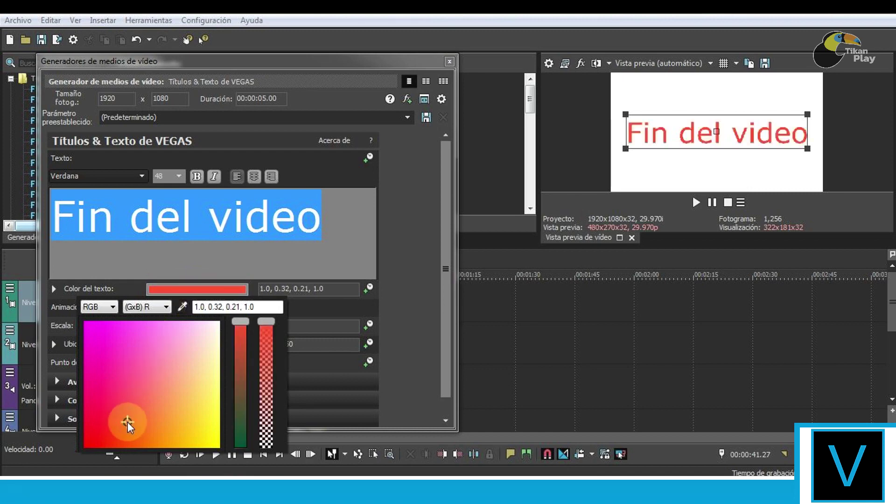
left_click(321, 227)
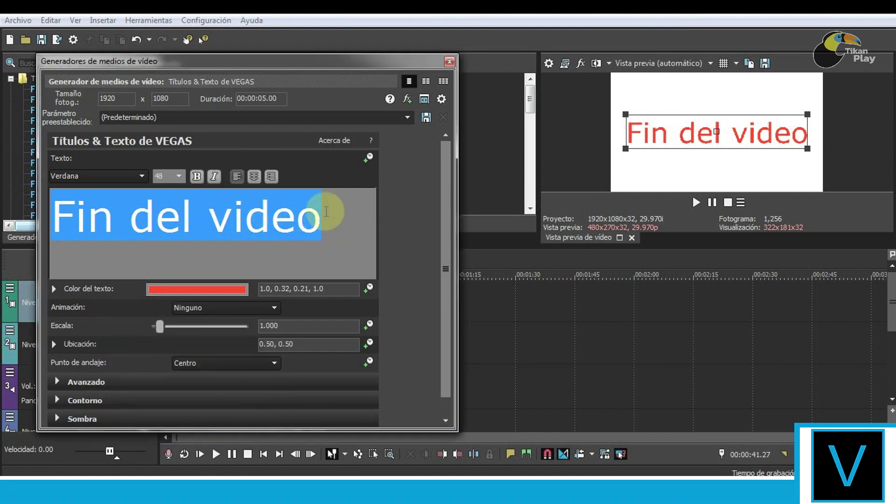
Set the "Fin del video" text font to Anton Regular and close the generator window
left_click(119, 177)
key("Home")
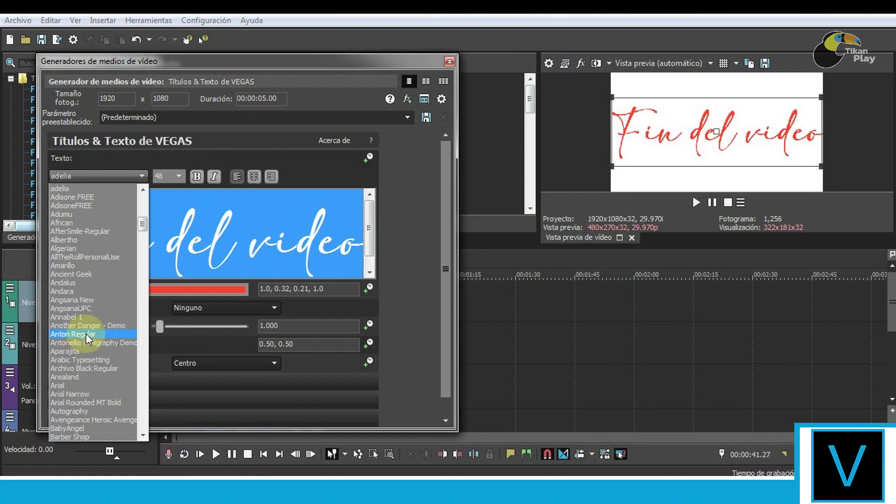
left_click(86, 334)
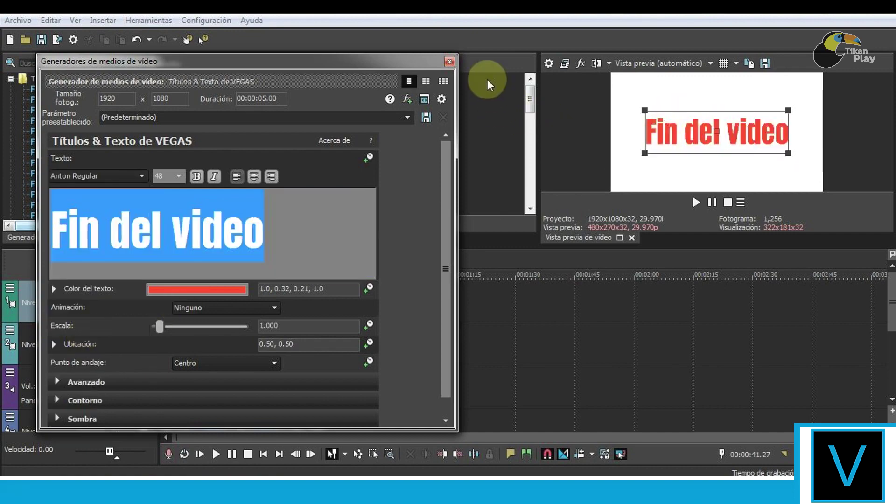
left_click(449, 62)
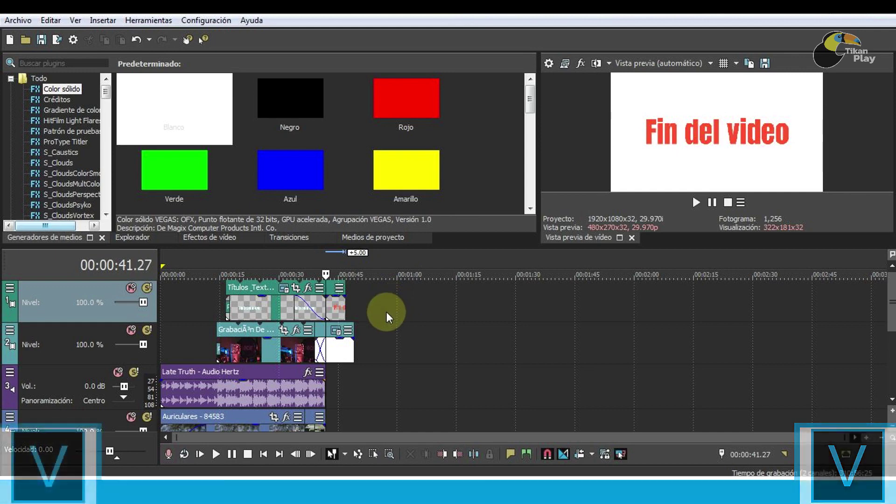
Extend the "Fin del video" text event to the white event's end and add a fade-in and a fade-out of about 2.5 seconds each
left_click(867, 438)
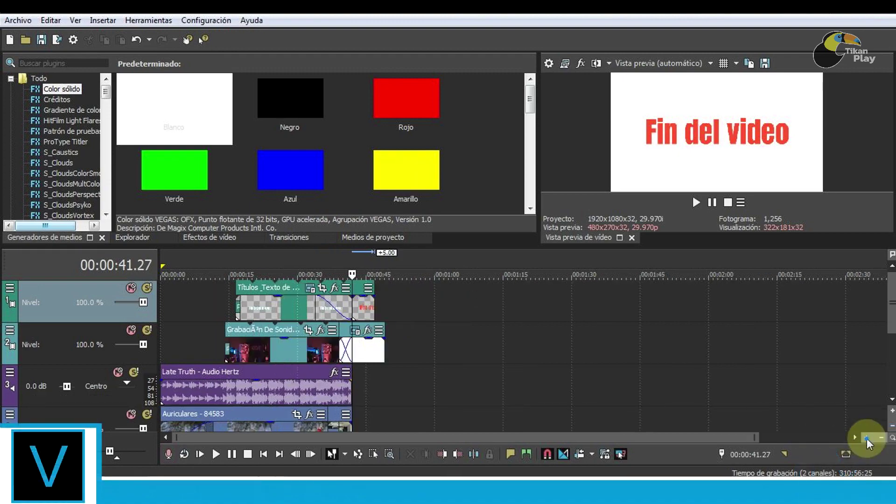
left_click(867, 438)
left_click(866, 438)
left_click(867, 438)
left_click(866, 439)
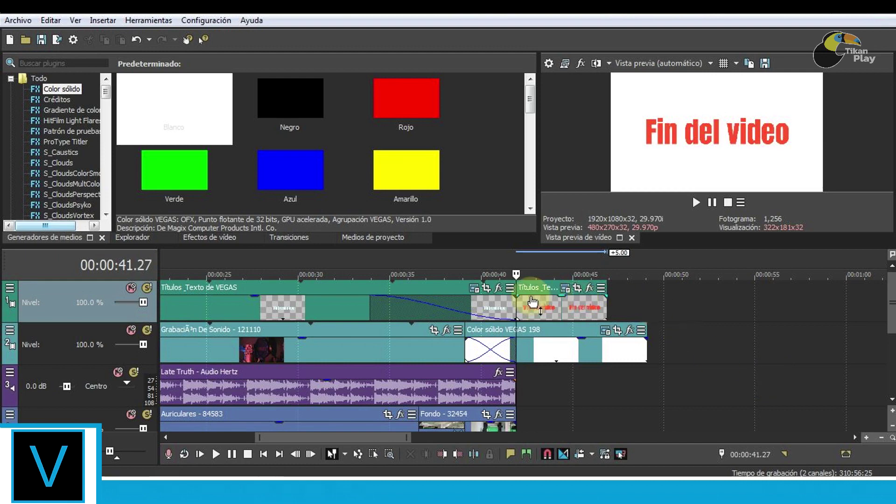
left_click_drag(521, 301, 652, 294)
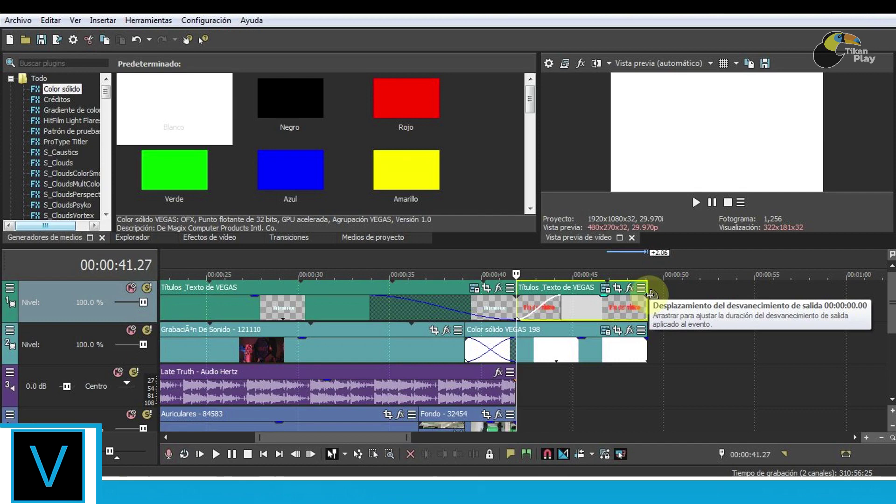
left_click_drag(652, 294, 605, 298)
Add a fade-out to the end of the white Color sólido event on track 2
left_click(611, 353)
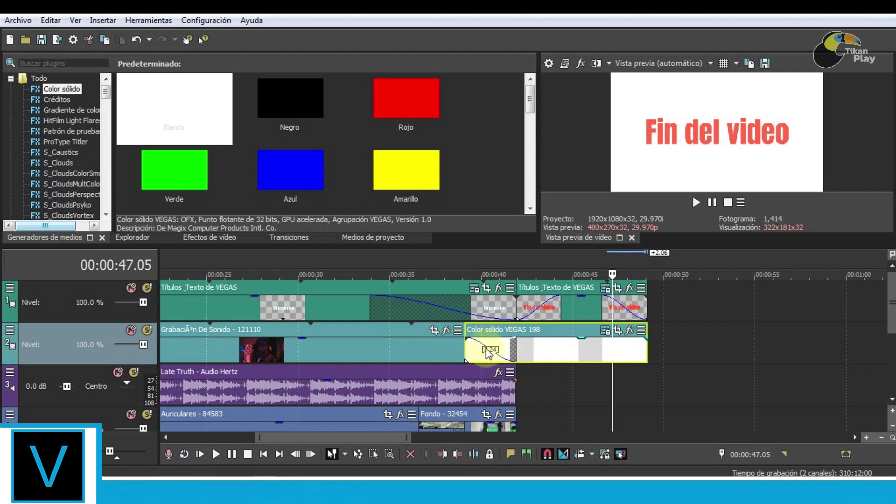
left_click_drag(648, 339, 610, 344)
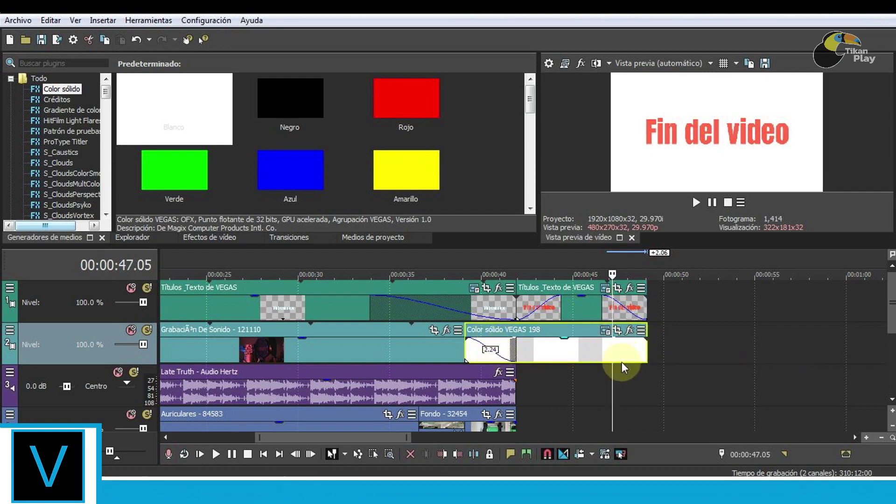
left_click(588, 397)
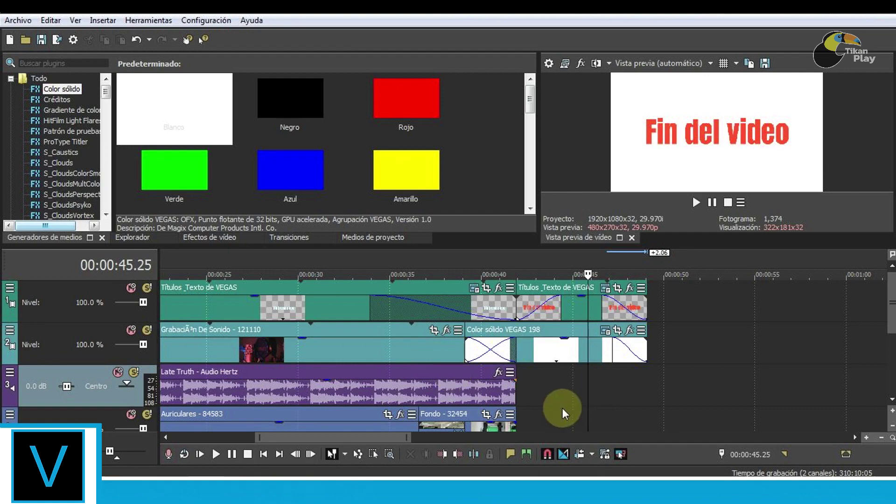
left_click(882, 440)
left_click(882, 439)
left_click(882, 440)
left_click(882, 440)
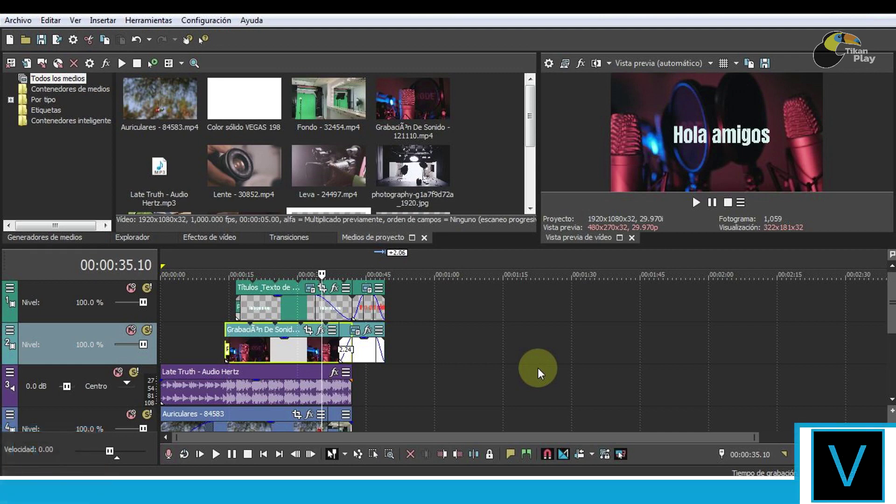
Open the Render As (Renderizar como) settings for the project
left_click(57, 38)
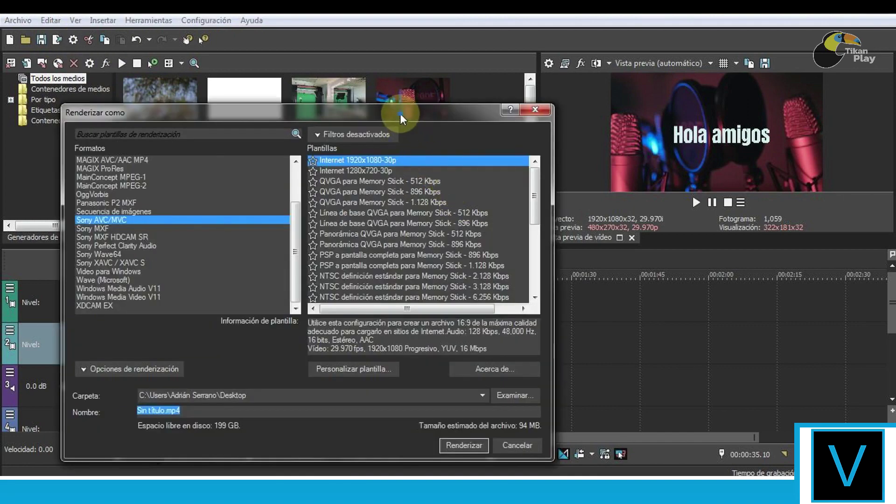
left_click_drag(399, 114, 412, 83)
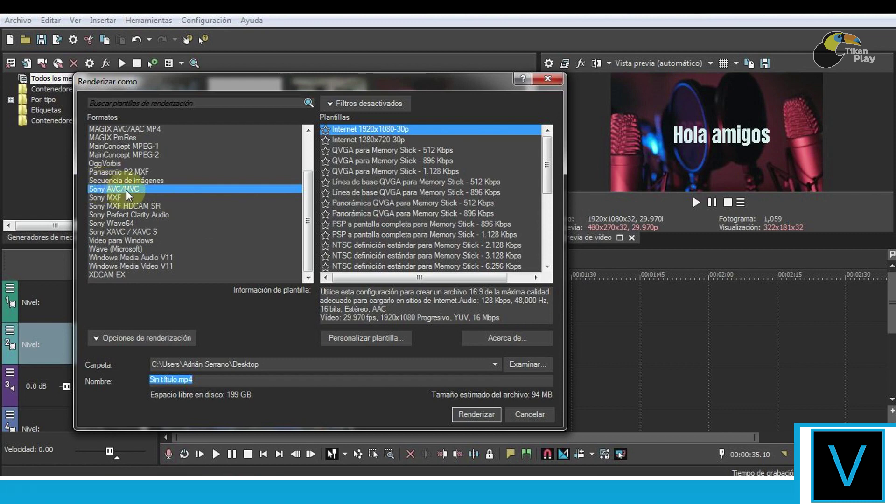
Try the MAGIX AVC/AAC MP4 format with the Internet 4K 2160p 59.94 fps template and browse its other templates
left_click(127, 130)
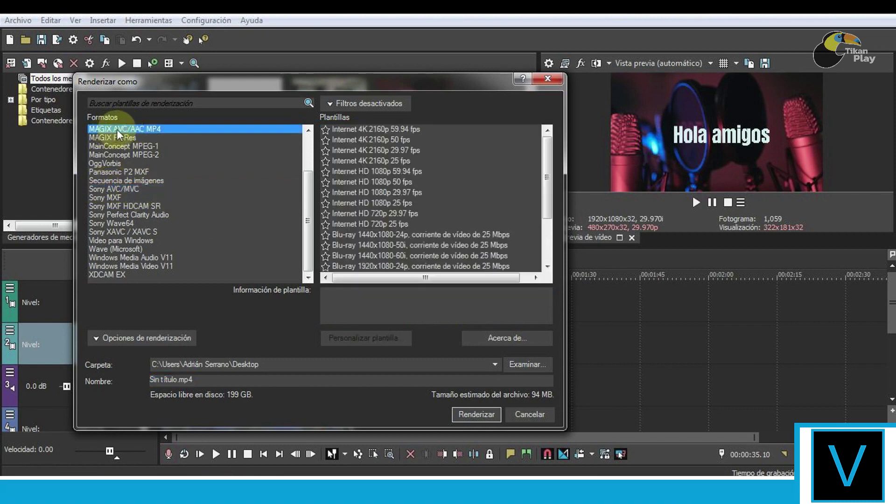
left_click(153, 129)
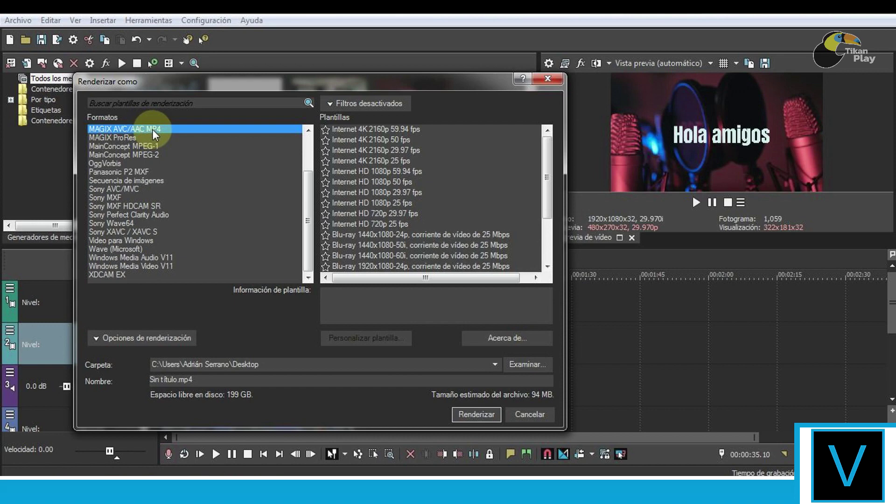
left_click(364, 130)
scroll(548, 177, "down", 3)
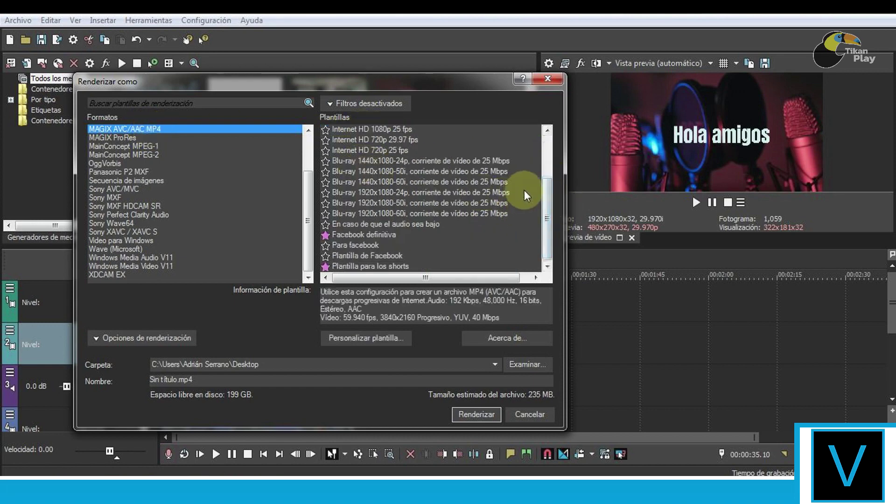
left_click_drag(551, 204, 539, 168)
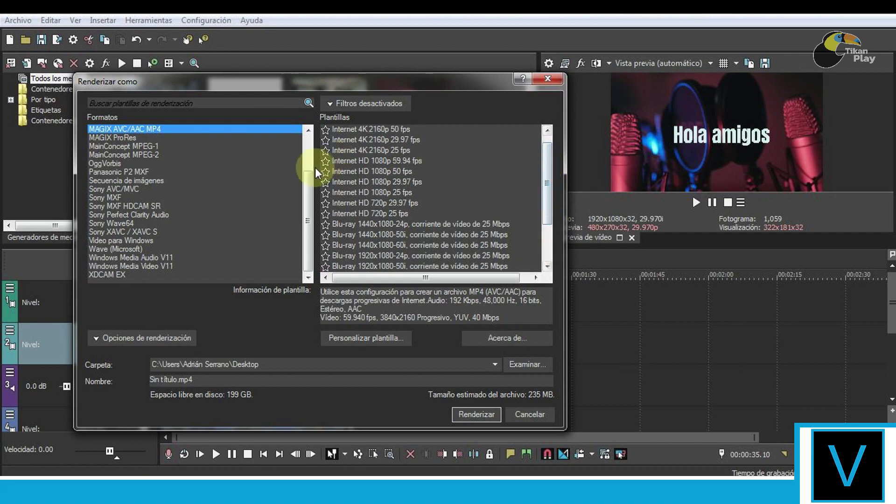
Render the project with the Sony AVC/MVC Internet 1920x1080-30p template as "Video Vegas" in the Recursos para editar folder
left_click(119, 188)
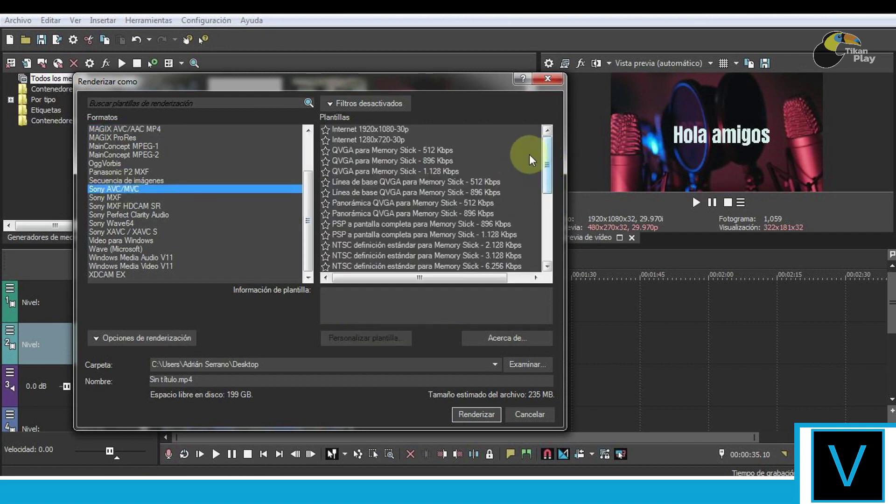
left_click(375, 130)
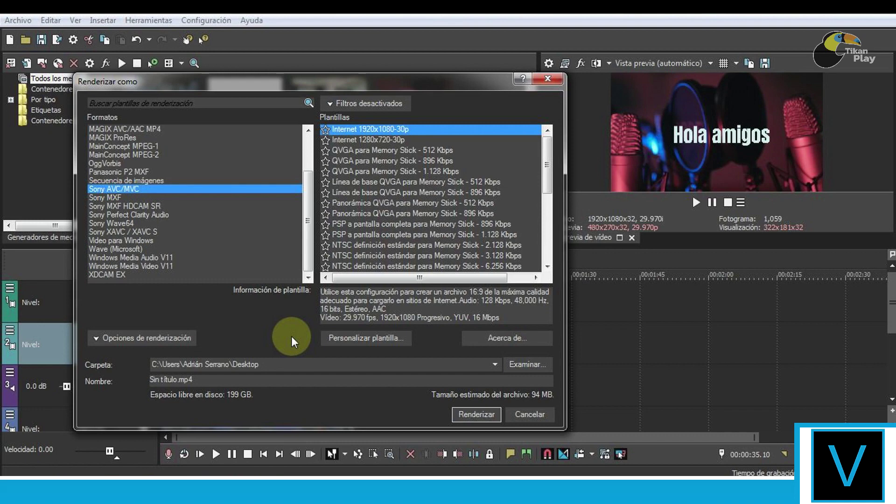
left_click(524, 363)
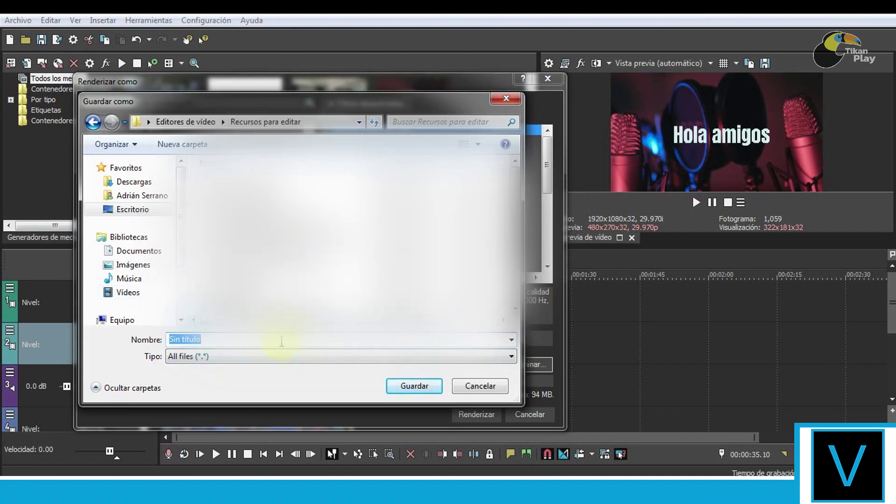
type("Video Vegas")
left_click(407, 387)
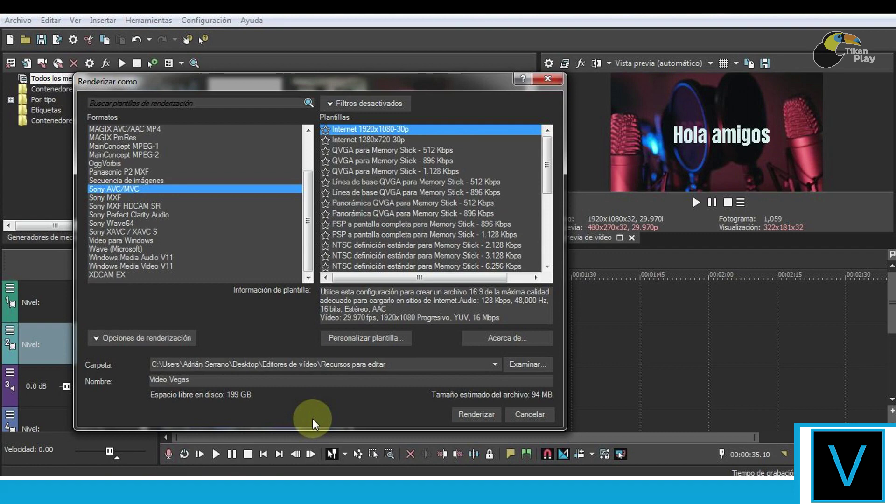
left_click(472, 414)
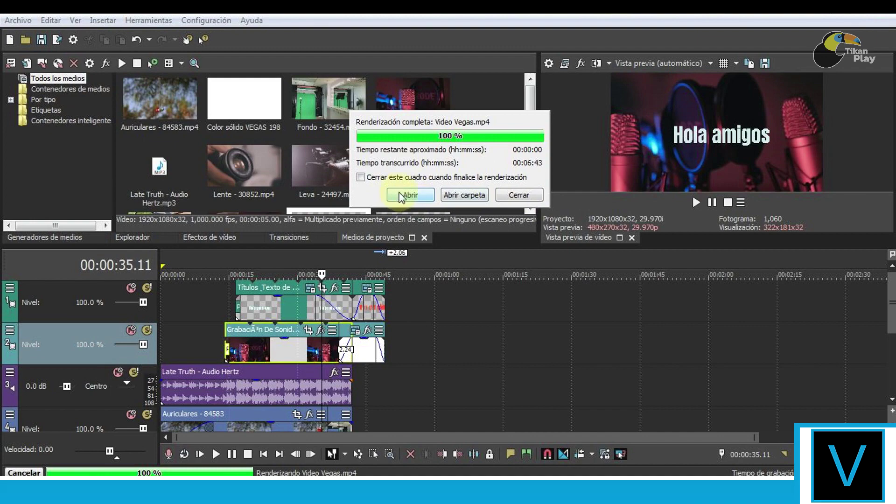
Close the finished render's progress window and play the Video Vegas file from the Recursos para editar folder
left_click(516, 196)
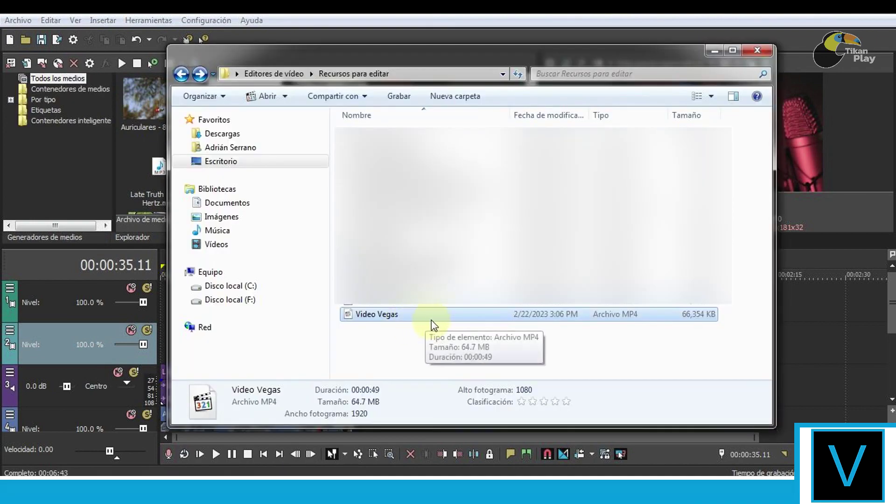
double_click(426, 315)
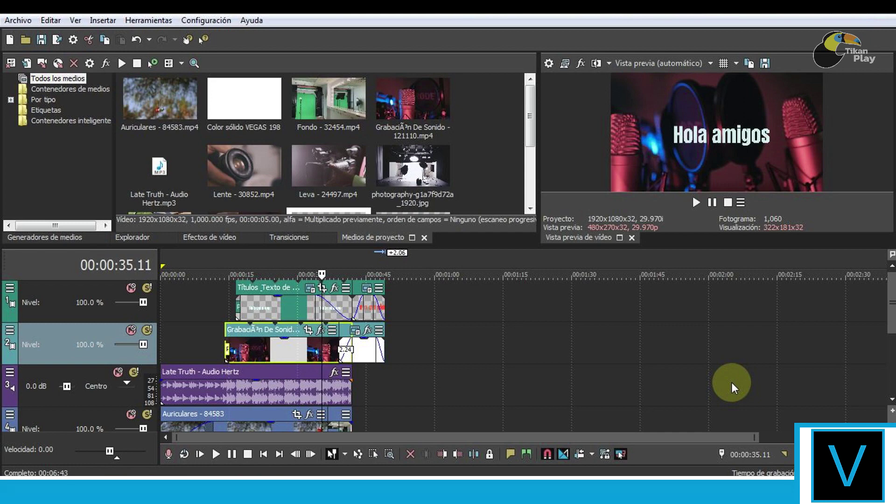
Save the project as a VEGAS Pro file (.veg) named "Video Vegas" in the Recursos para editar folder
left_click(41, 40)
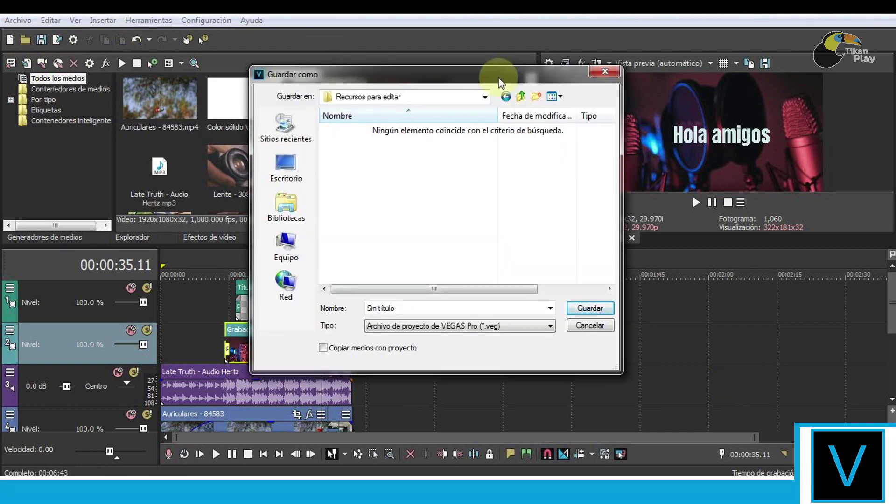
left_click_drag(501, 83, 471, 66)
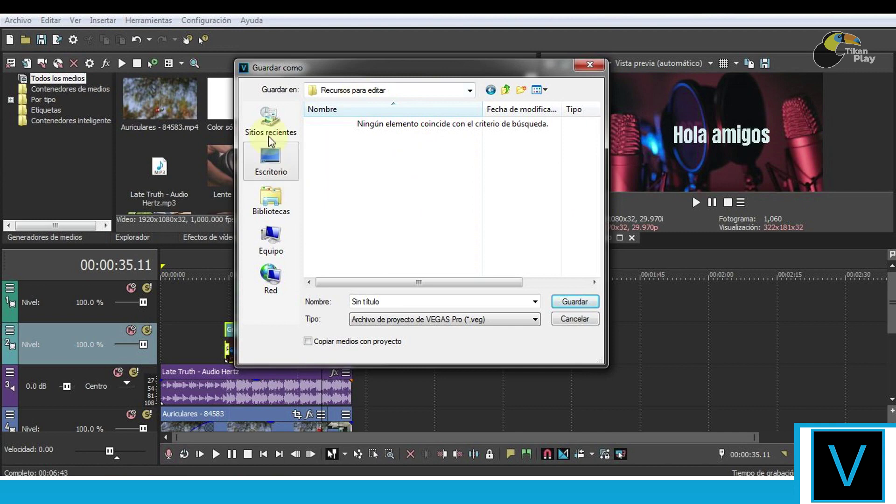
double_click(404, 297)
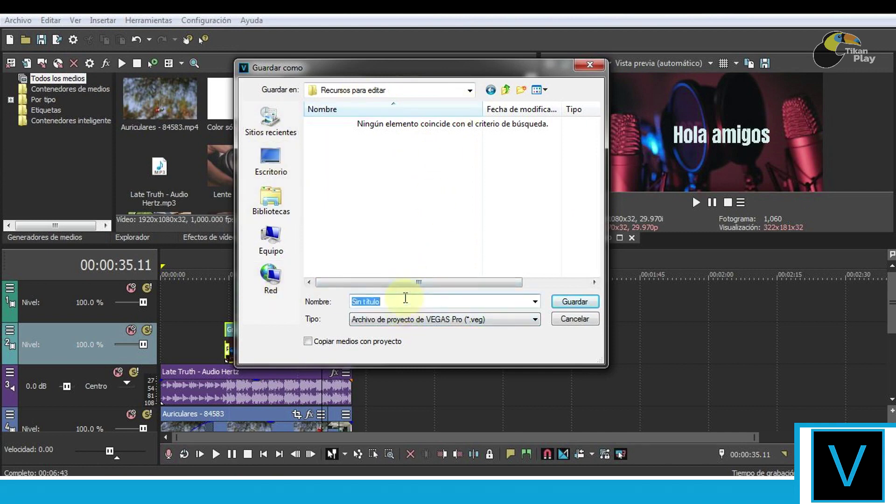
type("Video Vegas")
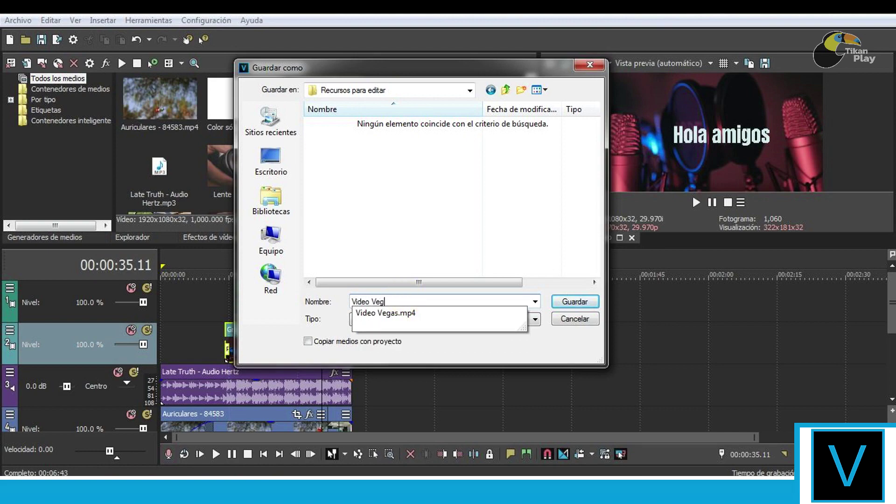
left_click(556, 301)
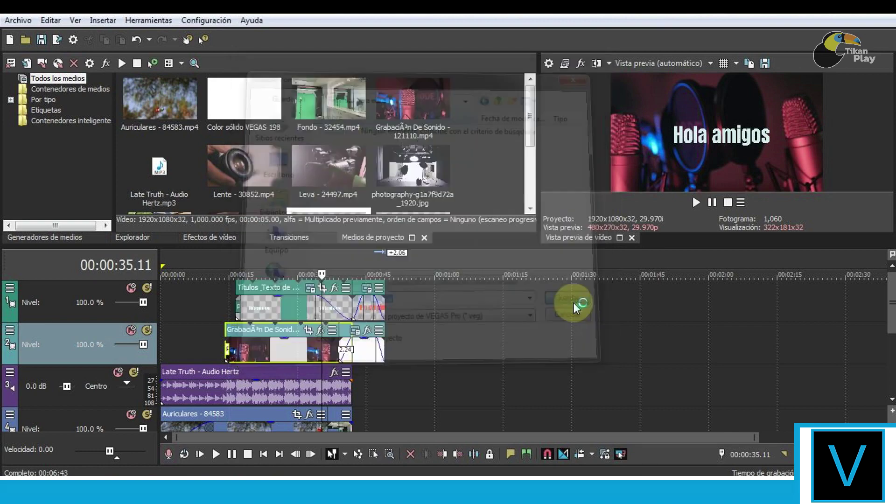